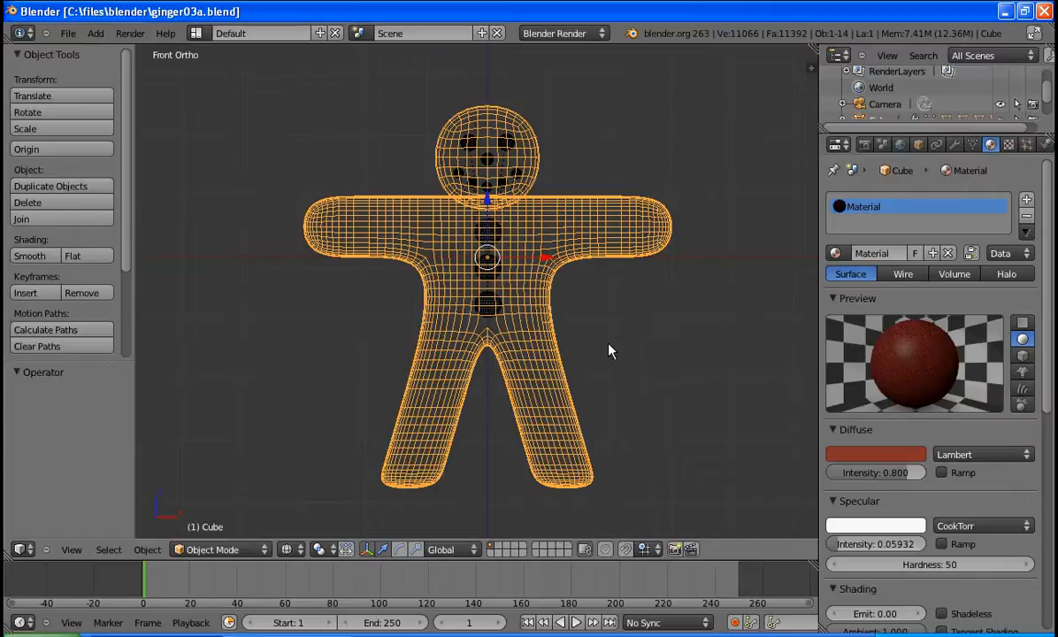
Show the gingerbread man in solid shading and place the 3D cursor between the feet, centred within the body's depth
{"action": "left_click", "coordinate": [484, 471]}
{"action": "left_click", "coordinate": [486, 476]}
{"action": "key", "text": "z"}
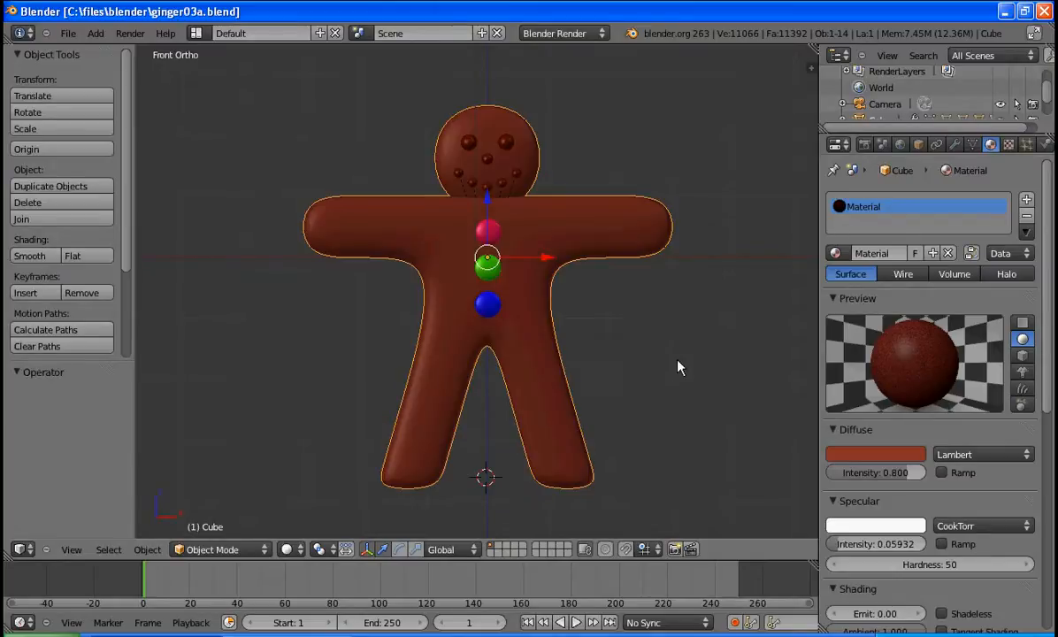
{"action": "key", "text": "KP_3"}
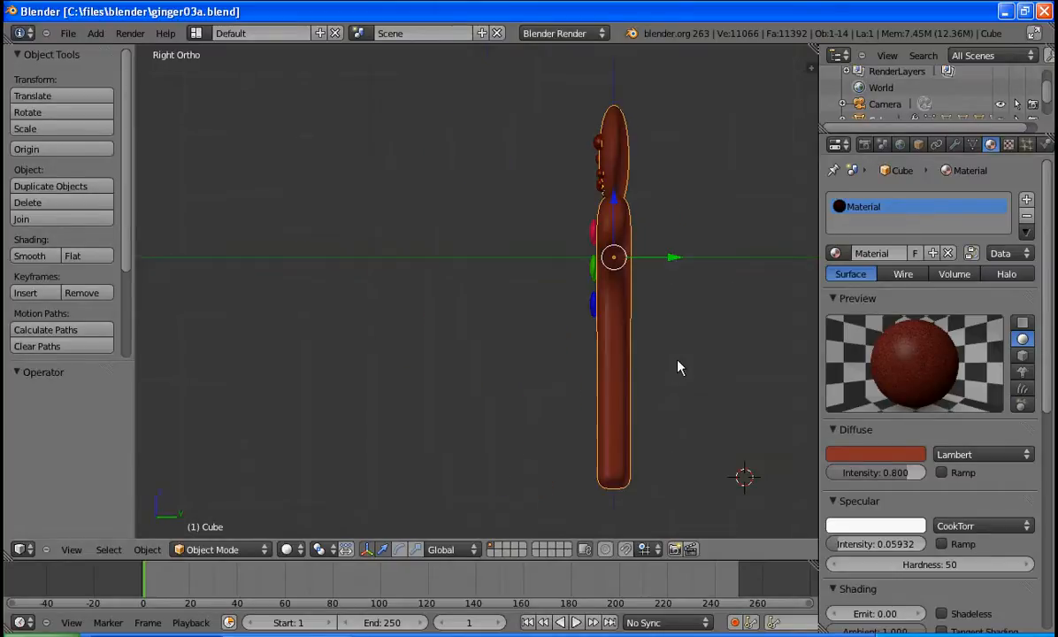
{"action": "left_click", "coordinate": [614, 477]}
{"action": "key", "text": "KP_1"}
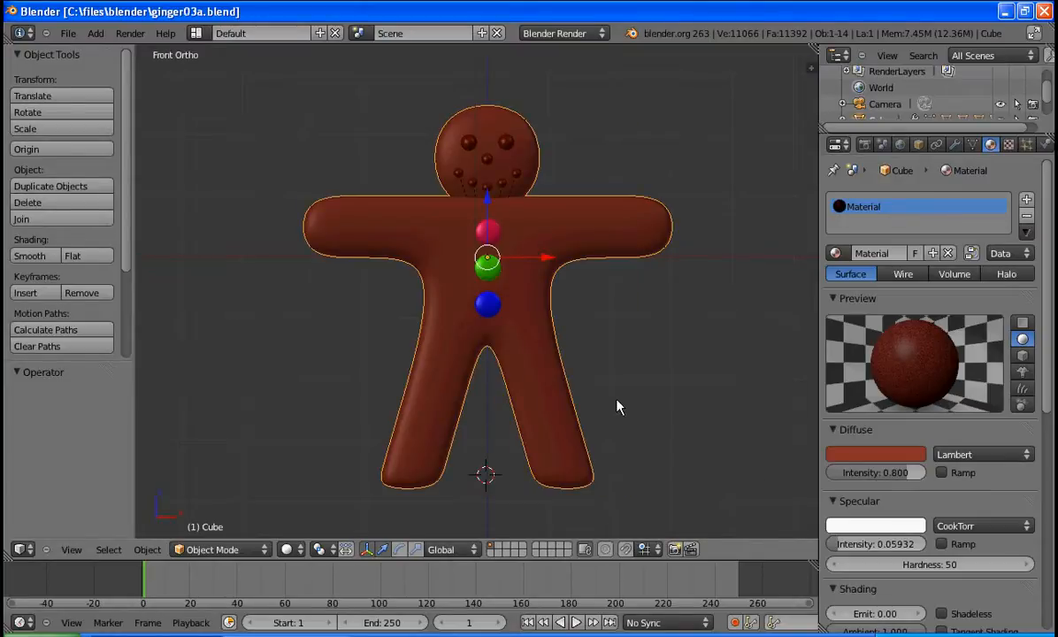
Enable the Rigging: Rigify add-on in the user preferences and close the preferences window
{"action": "key", "text": "shift+a"}
{"action": "mouse_move", "coordinate": [616, 402]}
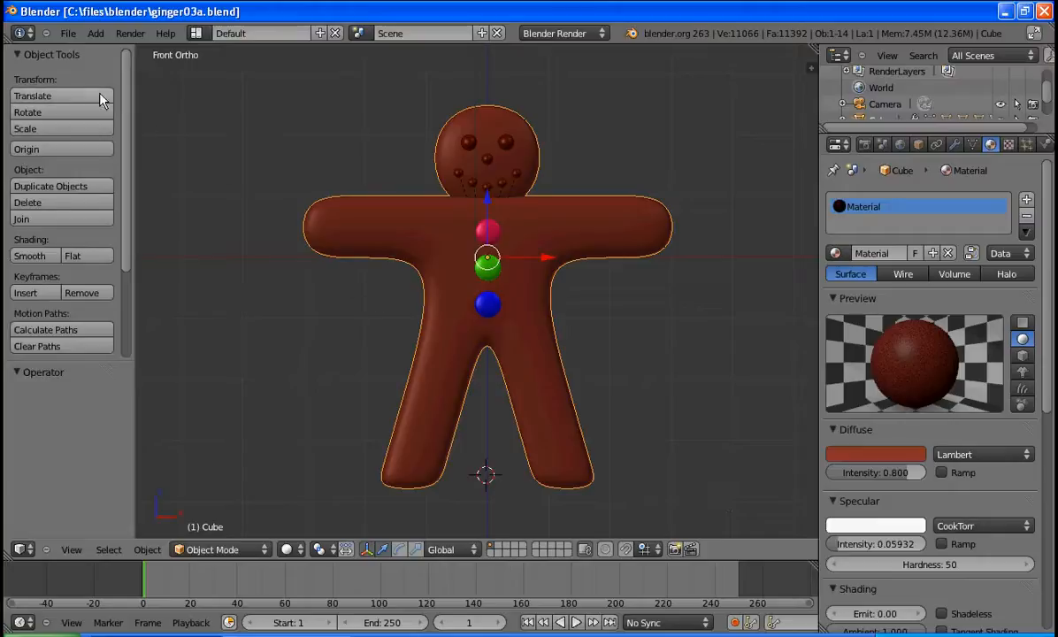
{"action": "left_click", "coordinate": [68, 33]}
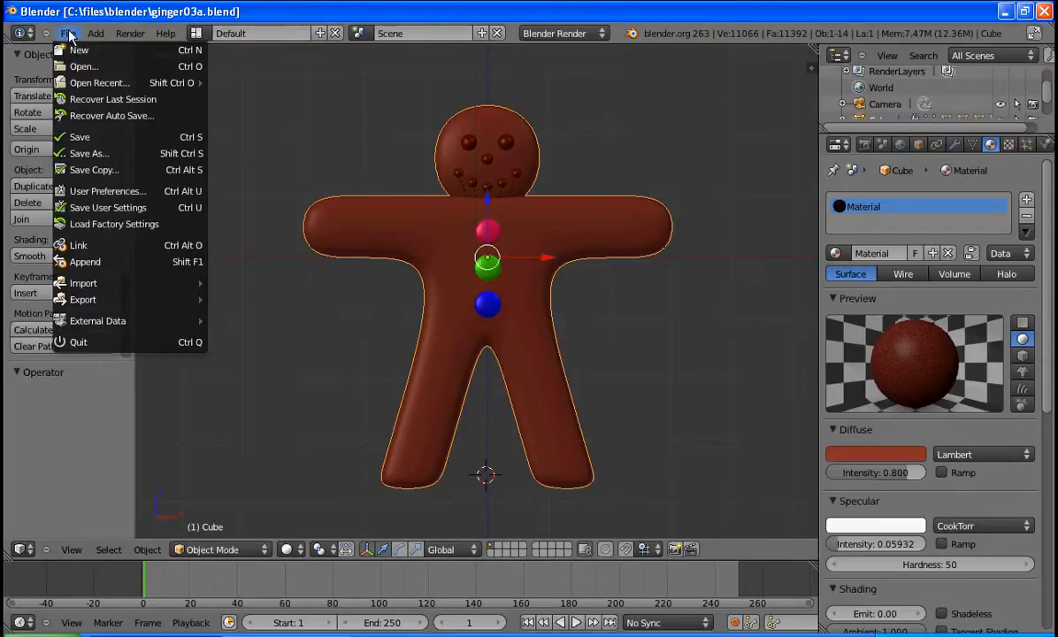
{"action": "left_click", "coordinate": [92, 192]}
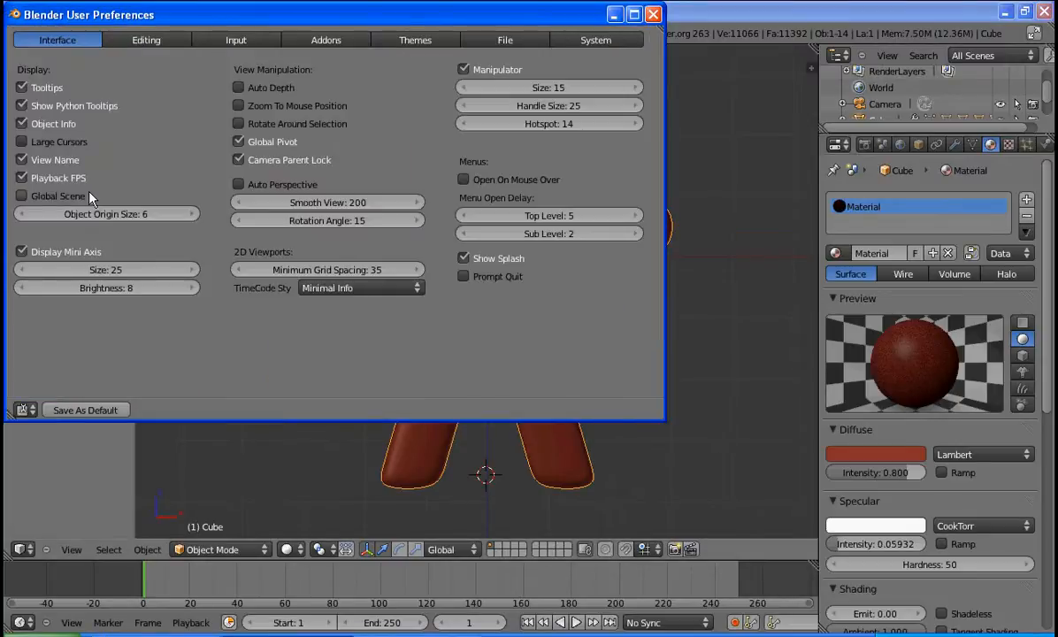
{"action": "left_click", "coordinate": [342, 45]}
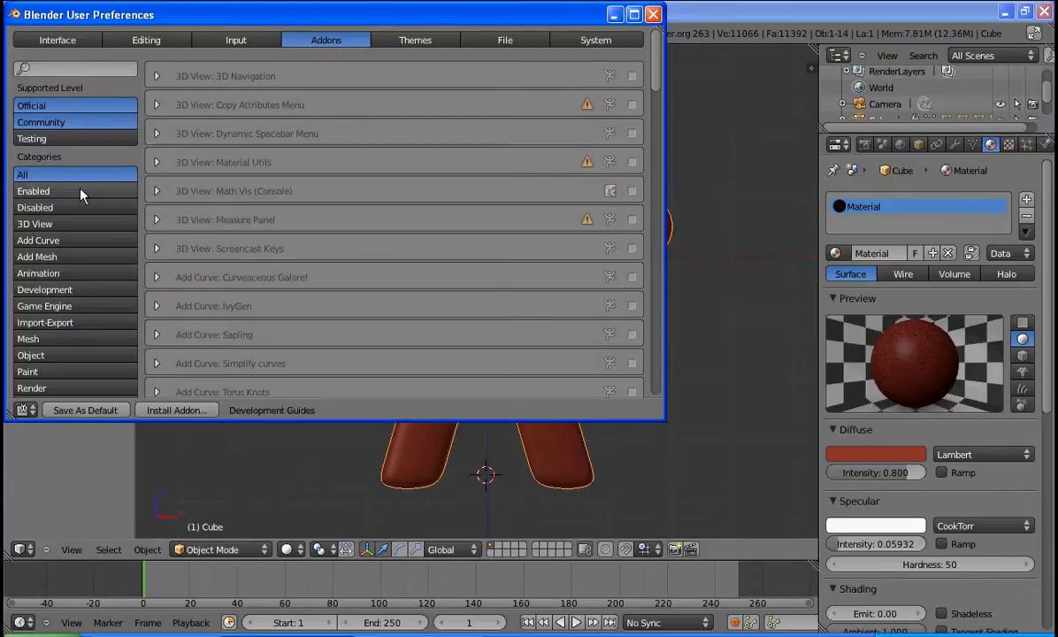
{"action": "scroll", "coordinate": [71, 178], "scroll_direction": "down", "scroll_amount": 5}
{"action": "scroll", "coordinate": [69, 180], "scroll_direction": "down", "scroll_amount": 1}
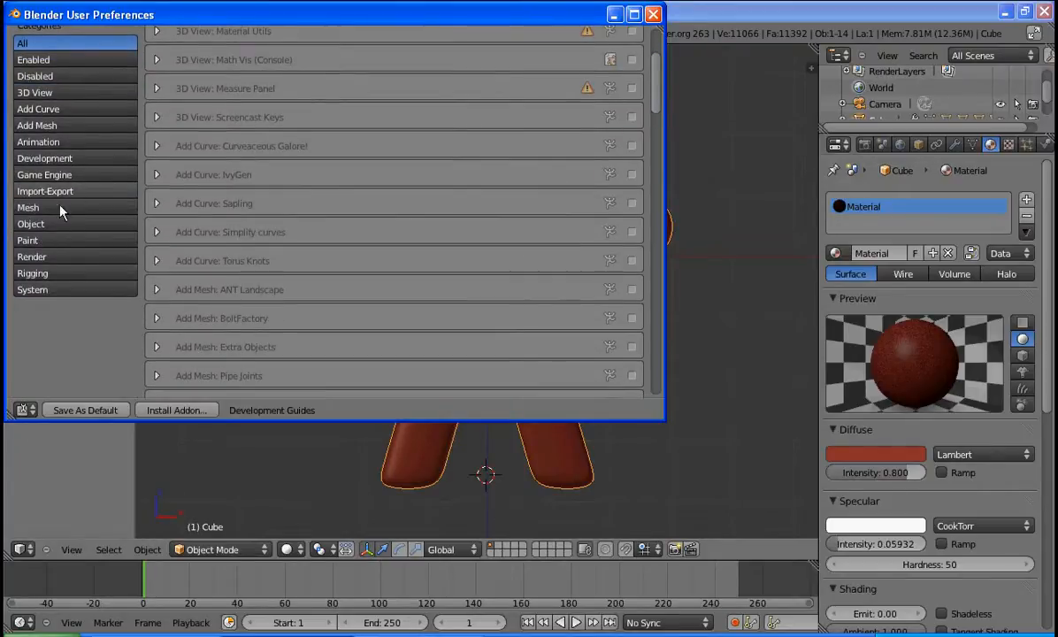
{"action": "left_click", "coordinate": [39, 275]}
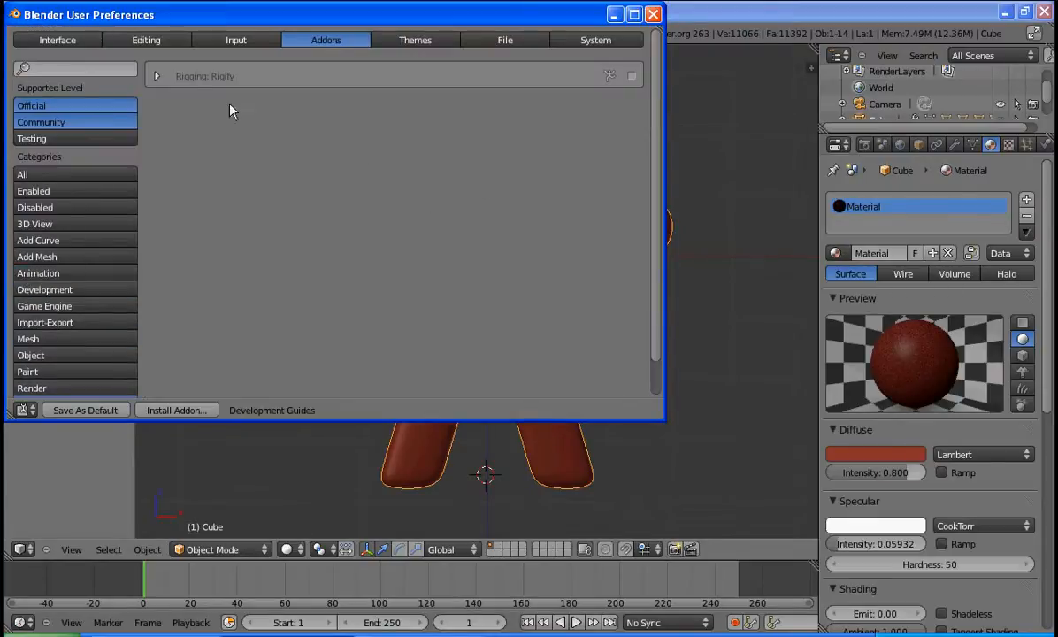
{"action": "left_click", "coordinate": [155, 77]}
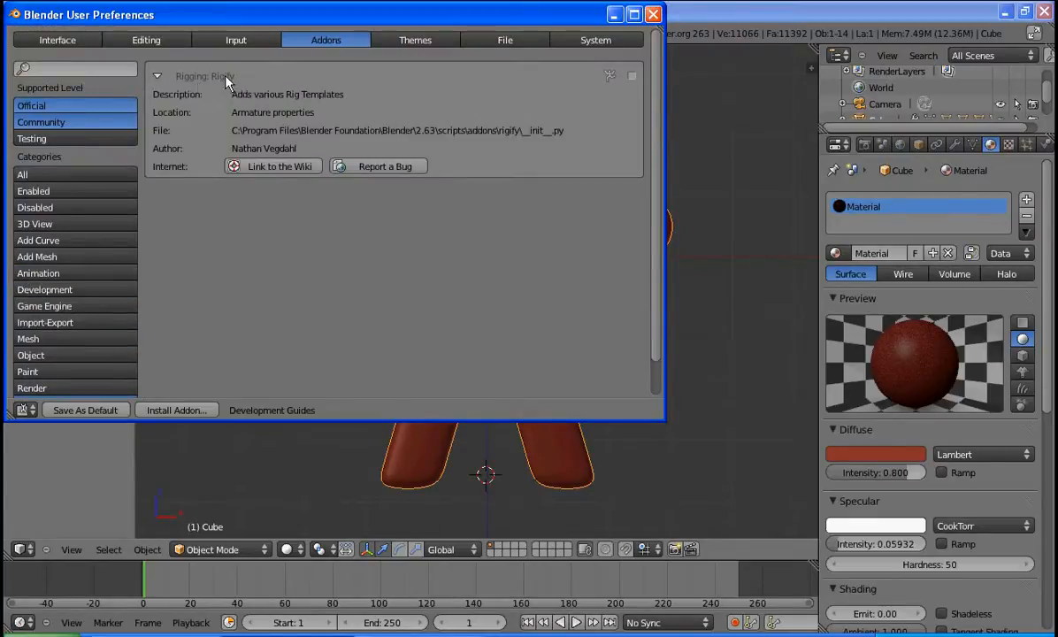
{"action": "left_click", "coordinate": [631, 77]}
{"action": "left_click", "coordinate": [653, 14]}
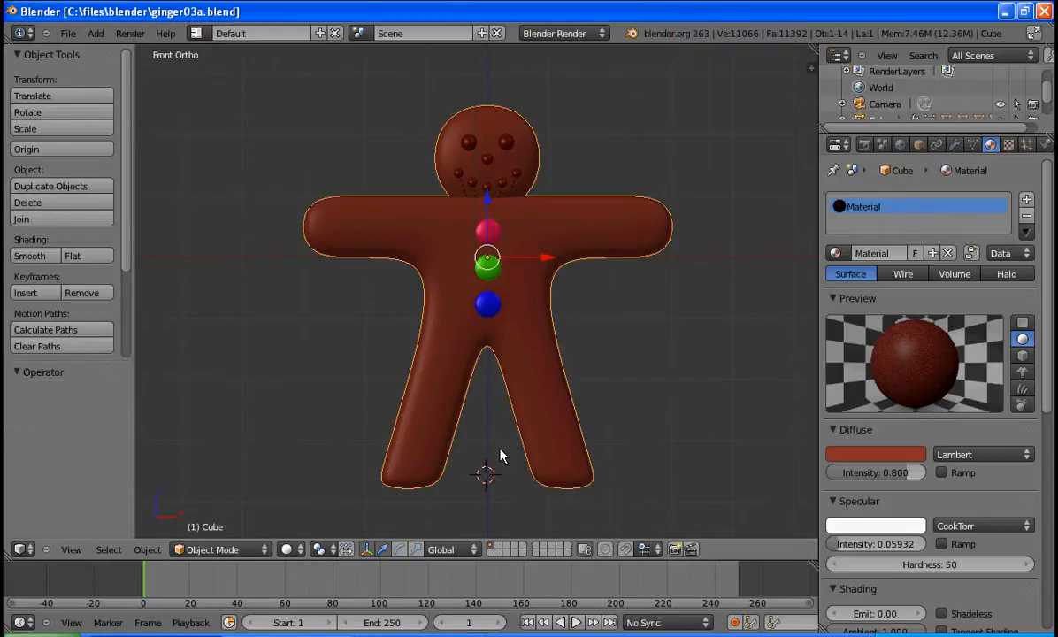
Add a Human (Meta-Rig) armature at the 3D cursor and scale it up by about 2.544
{"action": "key", "text": "shift+a"}
{"action": "mouse_move", "coordinate": [501, 454]}
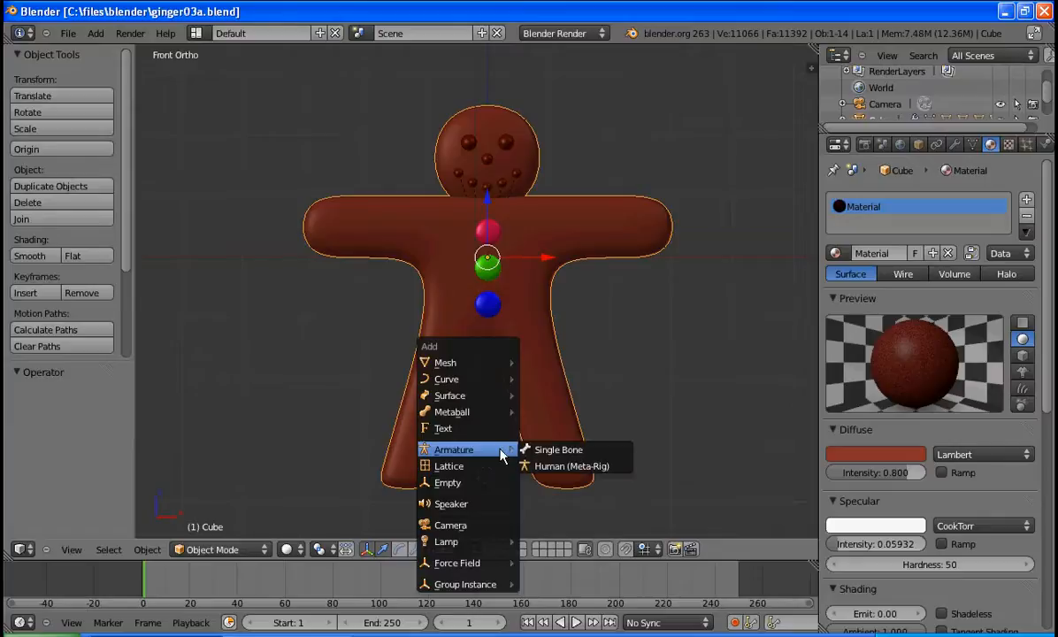
{"action": "left_click", "coordinate": [563, 467]}
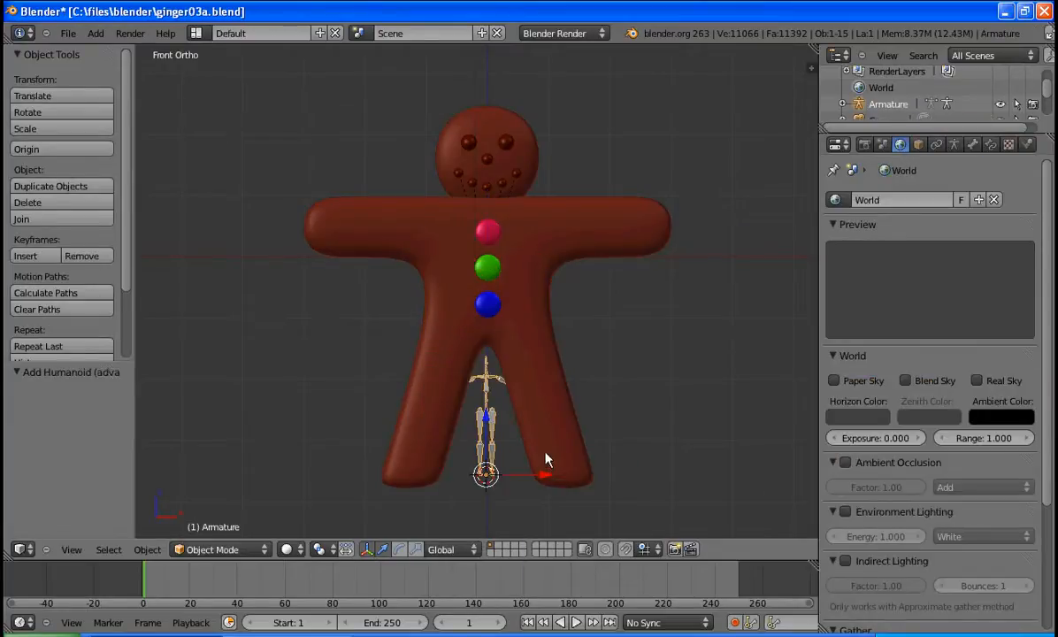
{"action": "key", "text": "s"}
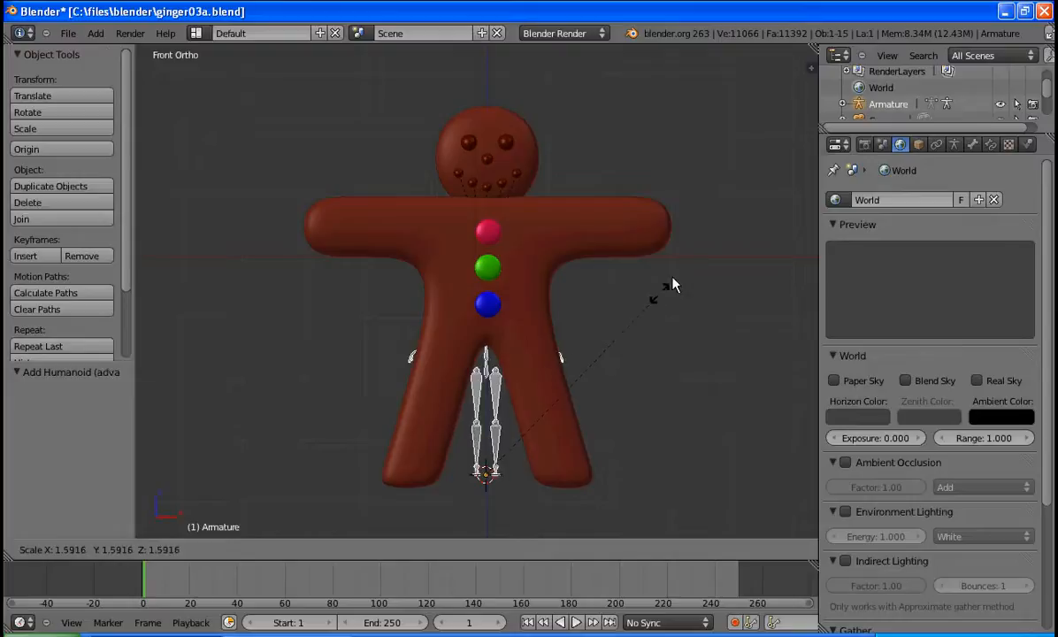
{"action": "left_click", "coordinate": [733, 162]}
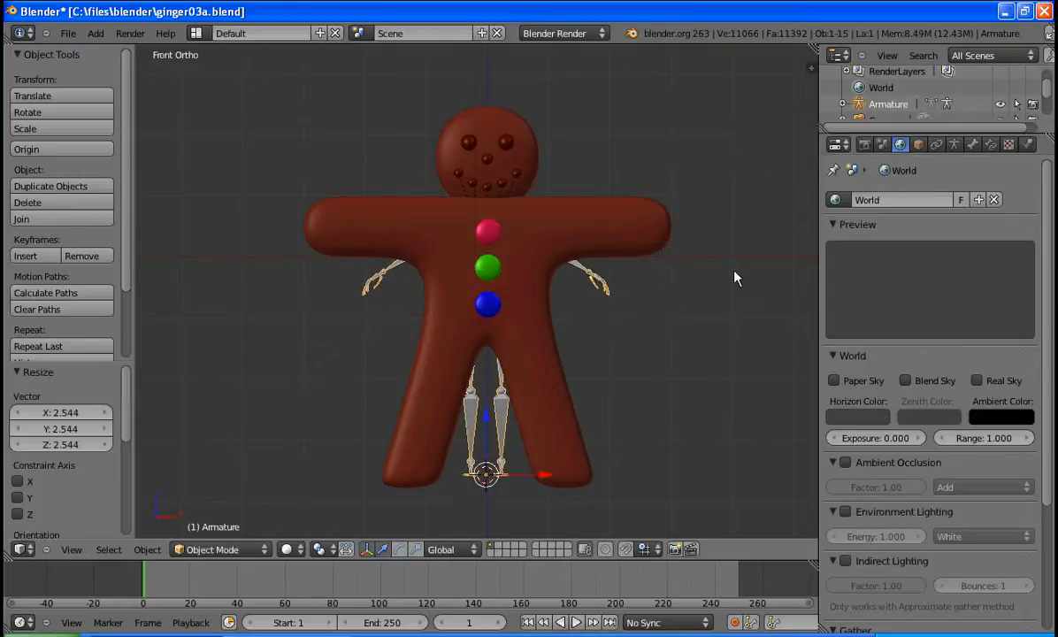
Turn on X-Ray display for the armature so its bones draw in front of the body
{"action": "mouse_move", "coordinate": [731, 286]}
{"action": "middle_mouse_down"}
{"action": "mouse_move", "coordinate": [585, 296]}
{"action": "mouse_move", "coordinate": [477, 283]}
{"action": "mouse_move", "coordinate": [581, 296]}
{"action": "mouse_move", "coordinate": [687, 286]}
{"action": "mouse_move", "coordinate": [715, 299]}
{"action": "middle_mouse_up"}
{"action": "key", "text": "KP_1"}
{"action": "left_click", "coordinate": [953, 145]}
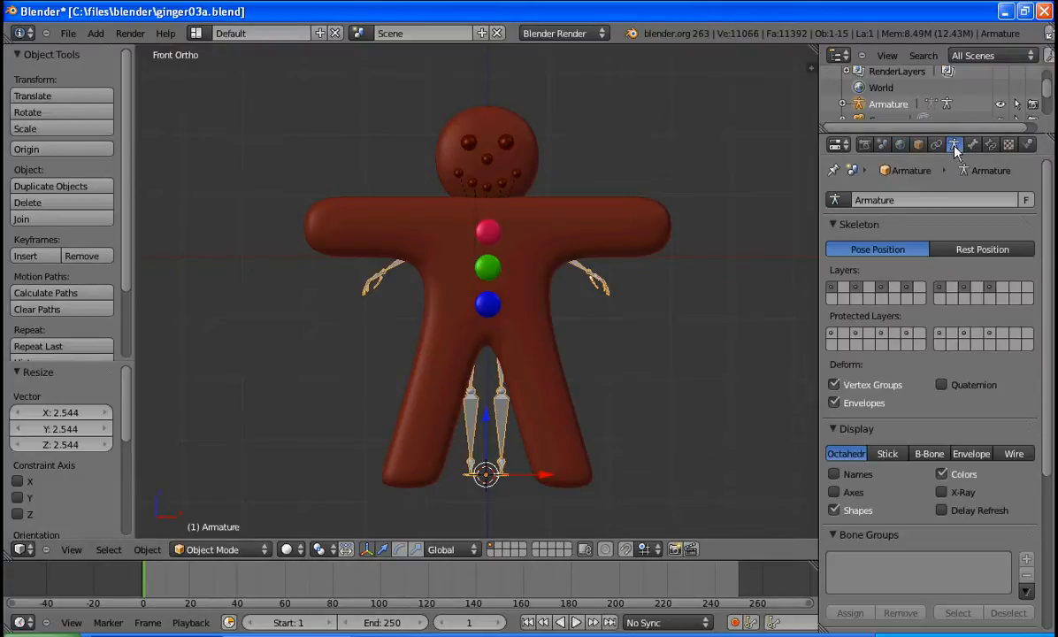
{"action": "left_click", "coordinate": [835, 226]}
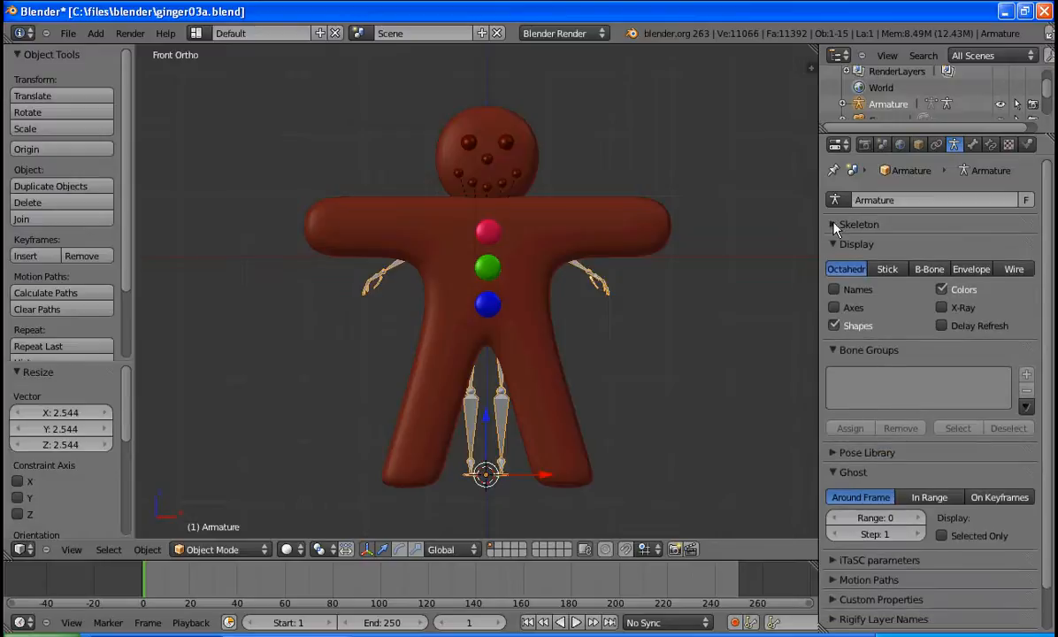
{"action": "left_click", "coordinate": [943, 308]}
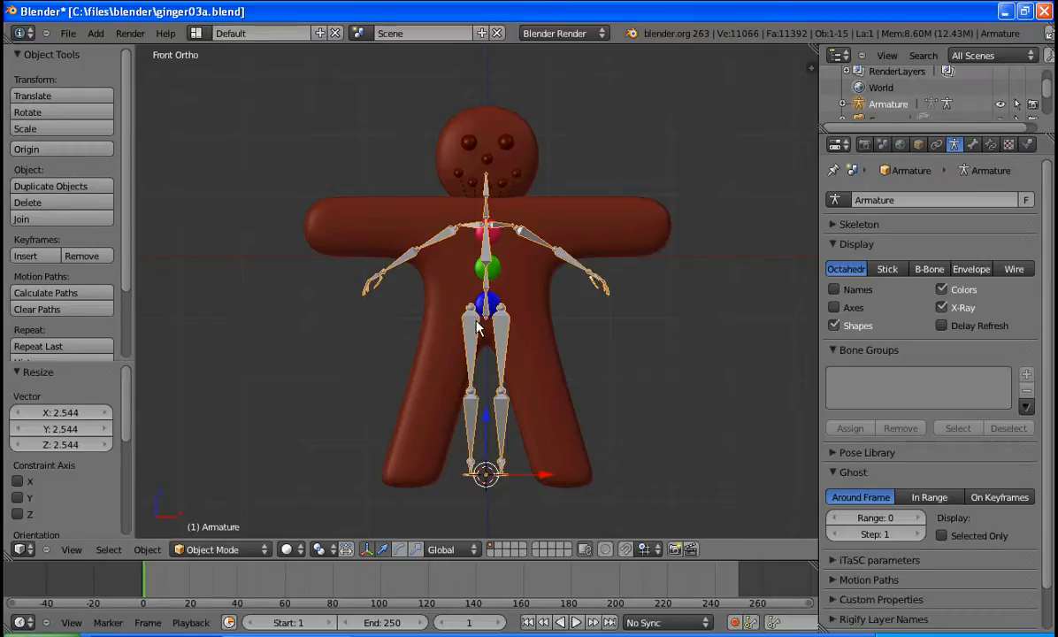
Put the armature in Edit Mode and turn on X-Axis Mirror
{"action": "key", "text": "Tab"}
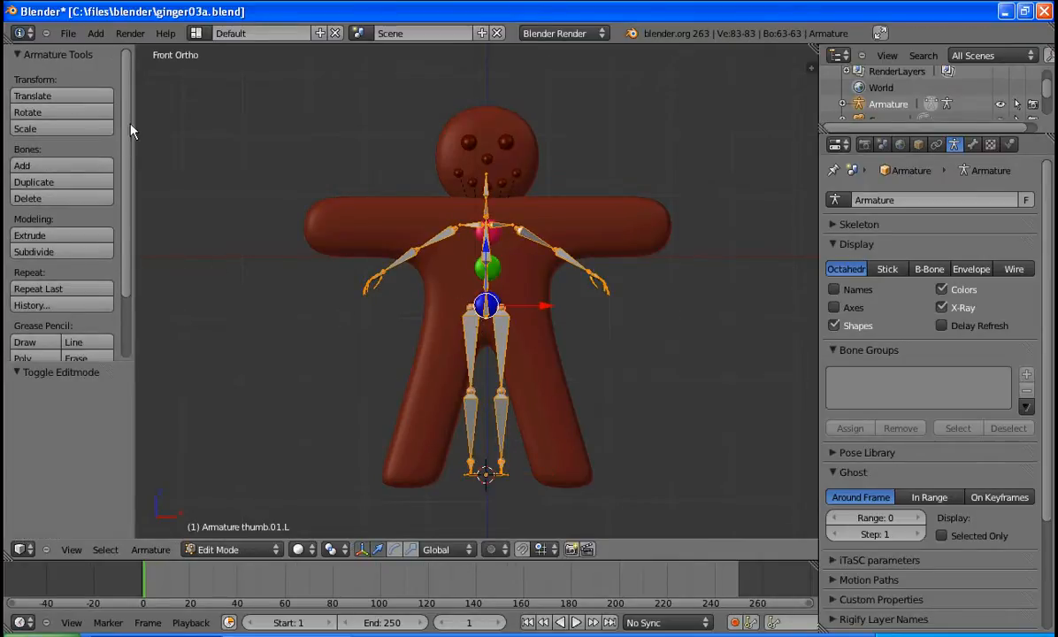
{"action": "scroll", "coordinate": [116, 76], "scroll_direction": "down", "scroll_amount": 3}
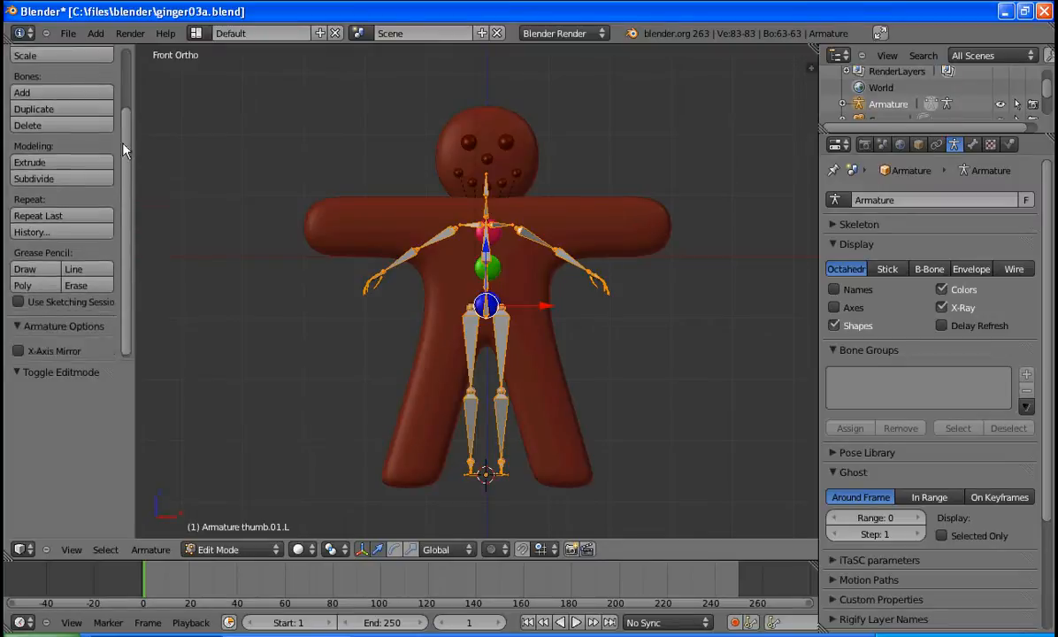
{"action": "left_click", "coordinate": [17, 348]}
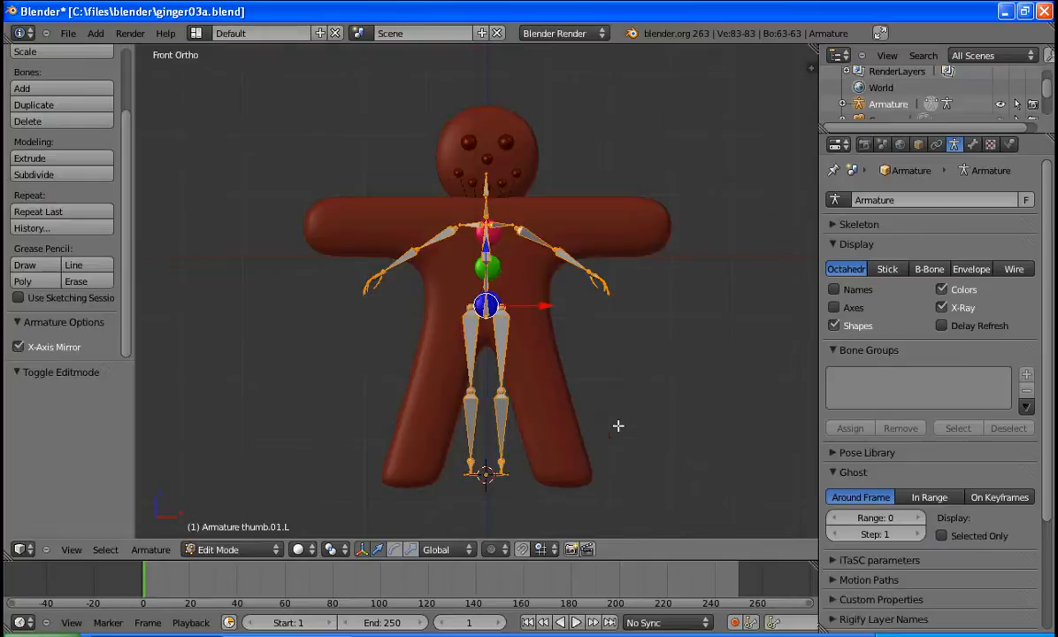
Delete the heel bone and the heel.02 bone from the armature's feet, leaving the foot bones
{"action": "scroll", "coordinate": [616, 425], "scroll_direction": "up", "scroll_amount": 4}
{"action": "middle_click_drag", "start_coordinate": [683, 487], "coordinate": [661, 203], "text": "shift"}
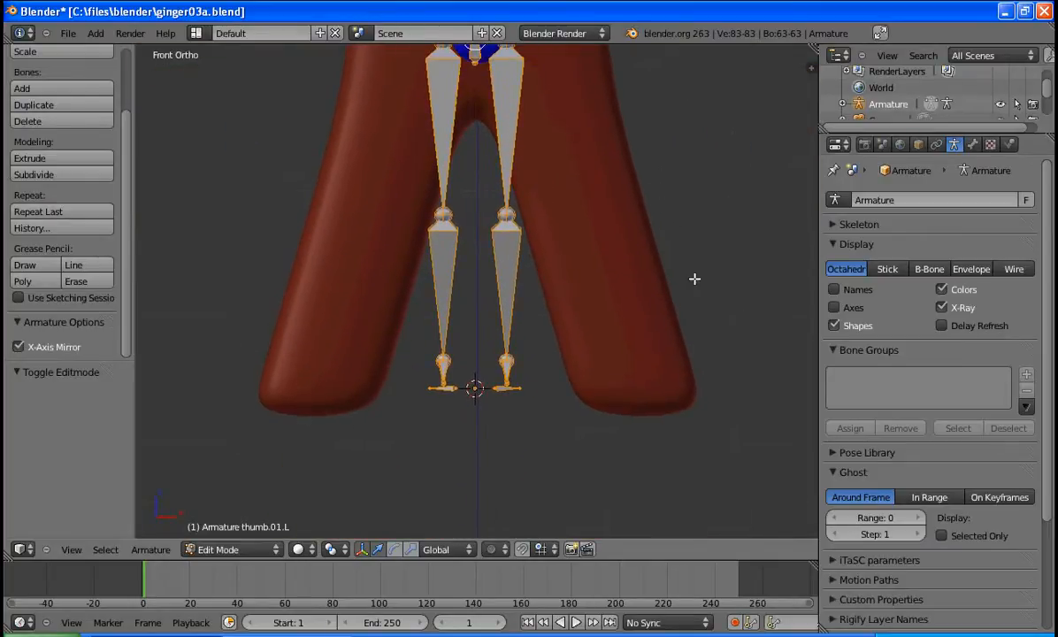
{"action": "scroll", "coordinate": [694, 279], "scroll_direction": "up", "scroll_amount": 1}
{"action": "key", "text": "a"}
{"action": "right_click", "coordinate": [511, 383]}
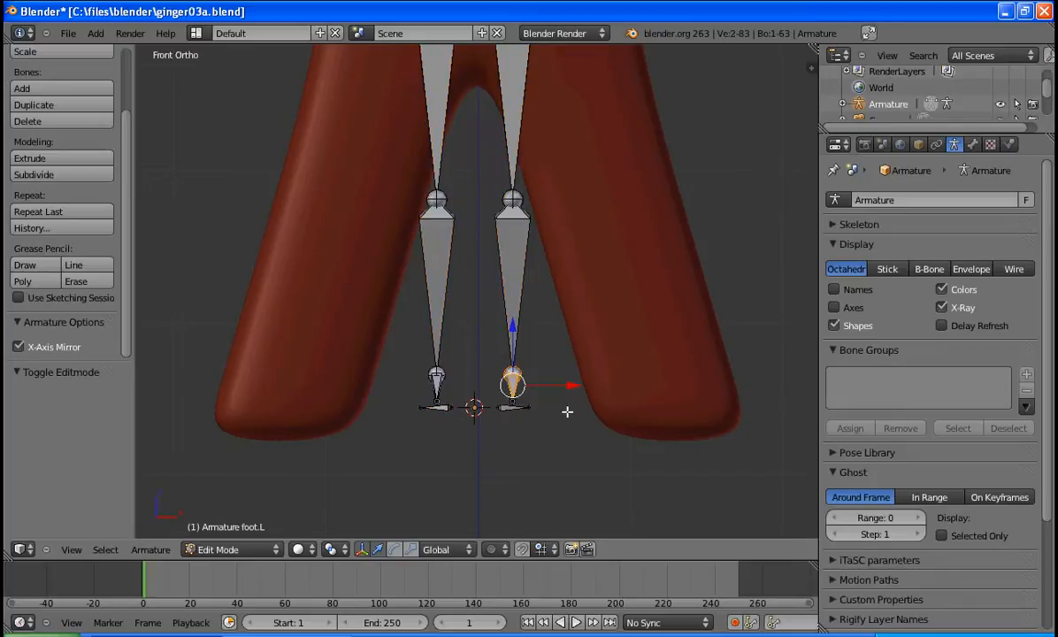
{"action": "right_click", "coordinate": [510, 408]}
{"action": "right_click", "coordinate": [502, 409]}
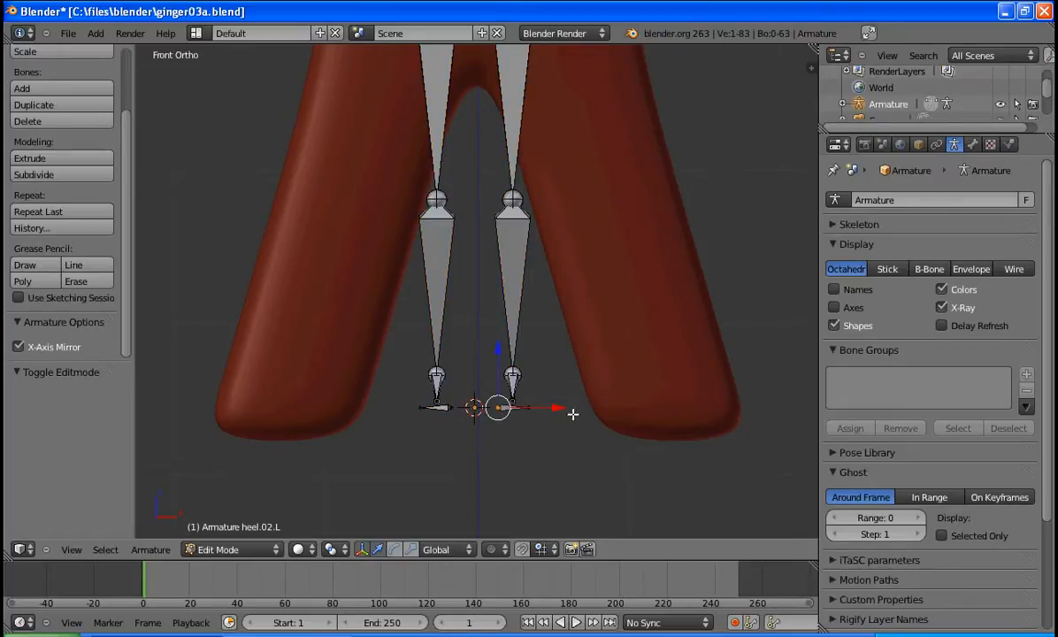
{"action": "middle_click_drag", "start_coordinate": [580, 408], "coordinate": [558, 425]}
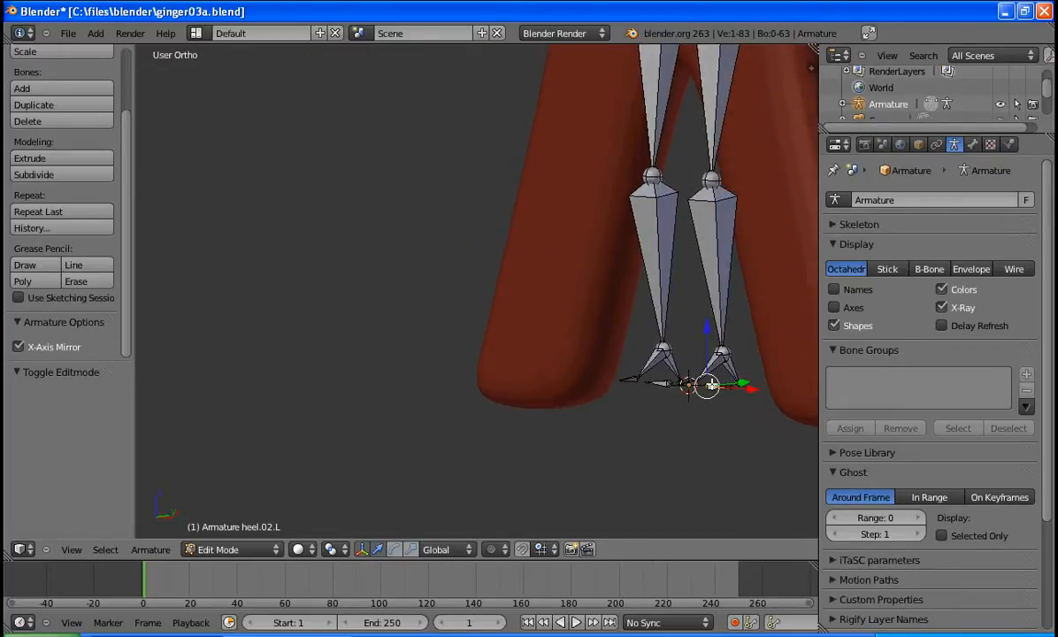
{"action": "right_click", "coordinate": [726, 378]}
{"action": "key", "text": "x"}
{"action": "left_click", "coordinate": [746, 402]}
{"action": "right_click", "coordinate": [740, 404]}
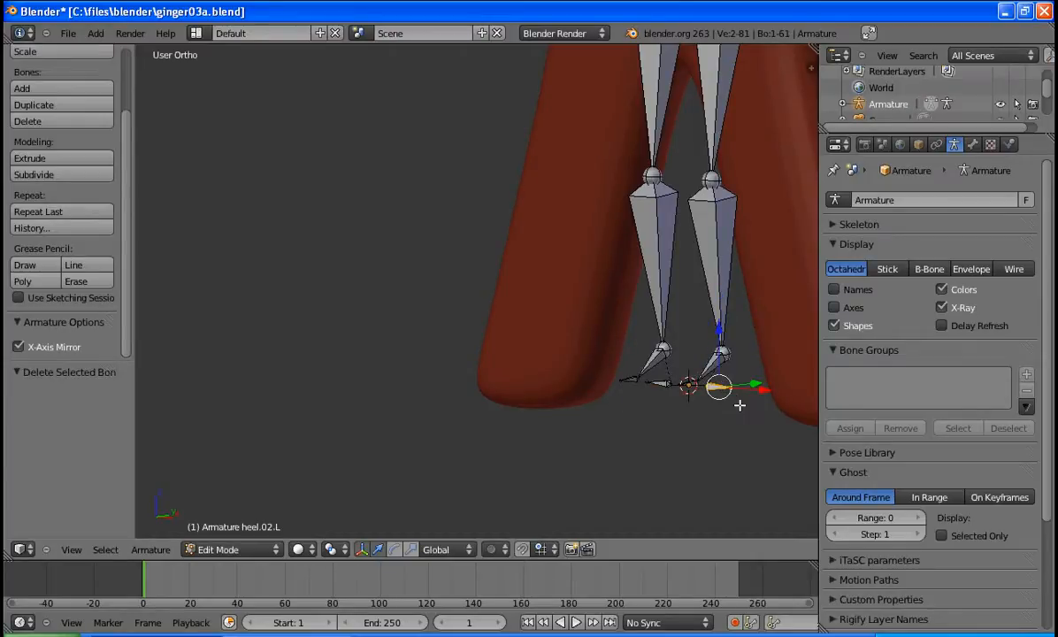
{"action": "key", "text": "x"}
{"action": "left_click", "coordinate": [740, 405]}
Delete the toe bones at the tips of the armature's feet
{"action": "middle_click_drag", "start_coordinate": [738, 400], "coordinate": [708, 427]}
{"action": "right_click", "coordinate": [735, 352]}
{"action": "key", "text": "x"}
{"action": "left_click", "coordinate": [723, 392]}
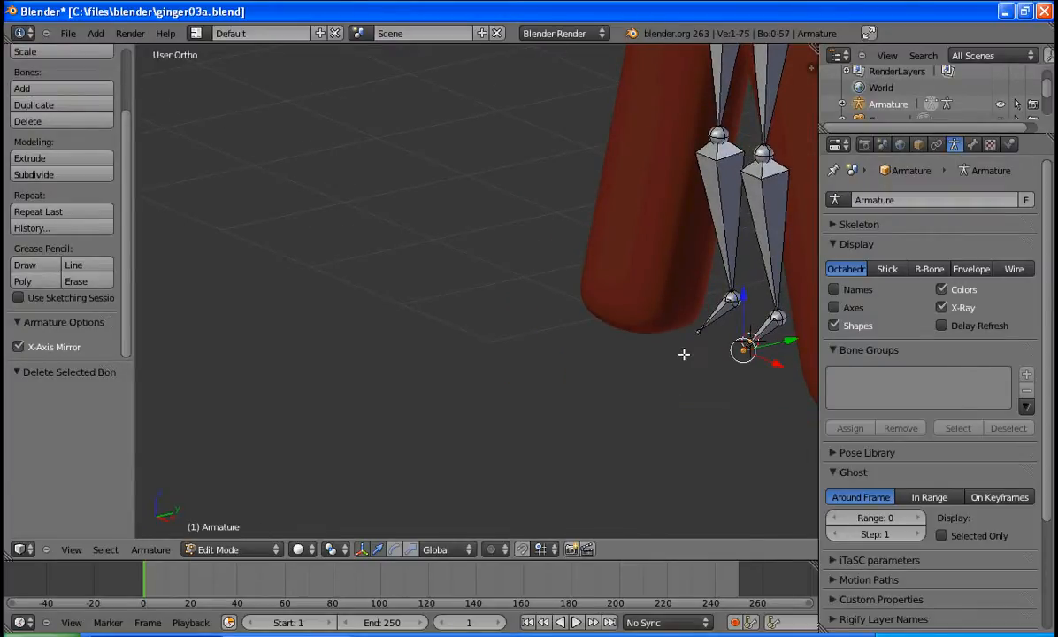
Move the foot.L bone about 1.011 along X and -0.161 along Z into the bottom of the gingerbread leg
{"action": "scroll", "coordinate": [679, 377], "scroll_direction": "up", "scroll_amount": 2}
{"action": "scroll", "coordinate": [679, 377], "scroll_direction": "down", "scroll_amount": 3}
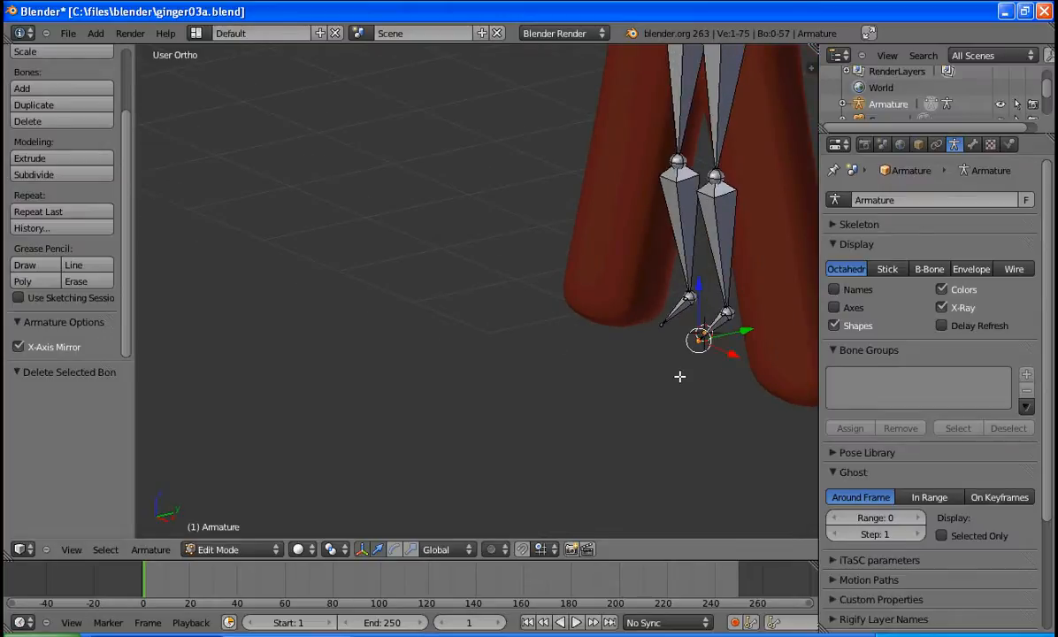
{"action": "key", "text": "KP_3"}
{"action": "key", "text": "KP_1"}
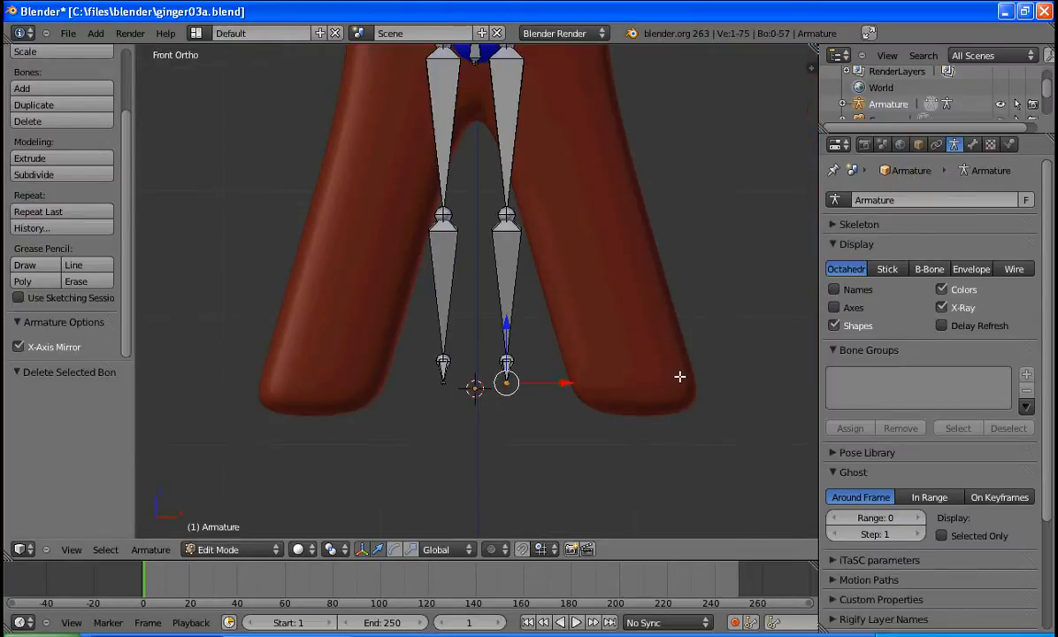
{"action": "scroll", "coordinate": [680, 377], "scroll_direction": "down", "scroll_amount": 3}
{"action": "right_click", "coordinate": [494, 333]}
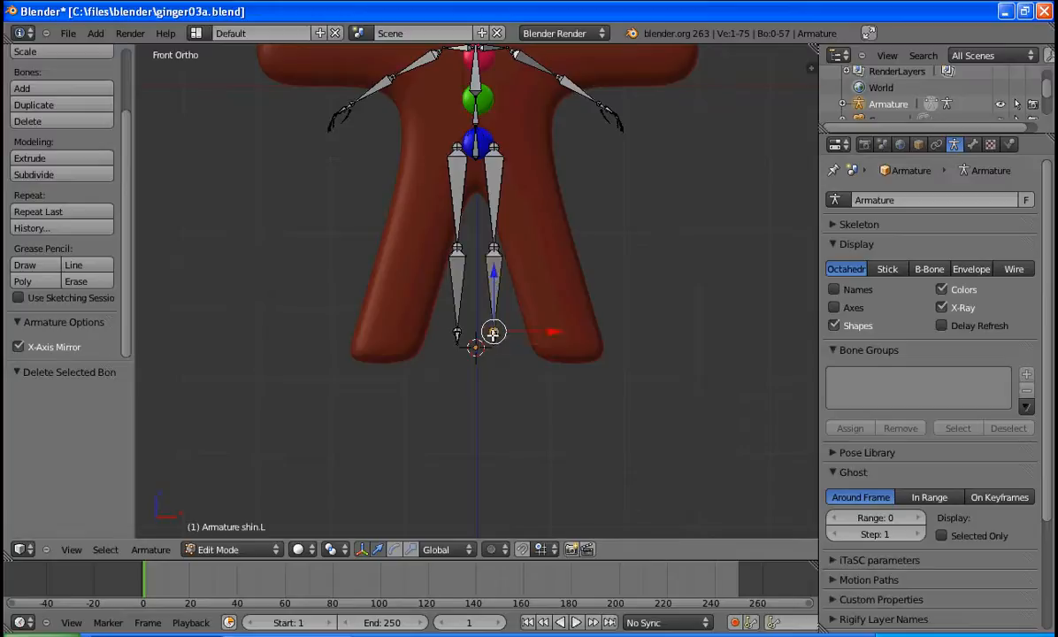
{"action": "right_click", "coordinate": [504, 343]}
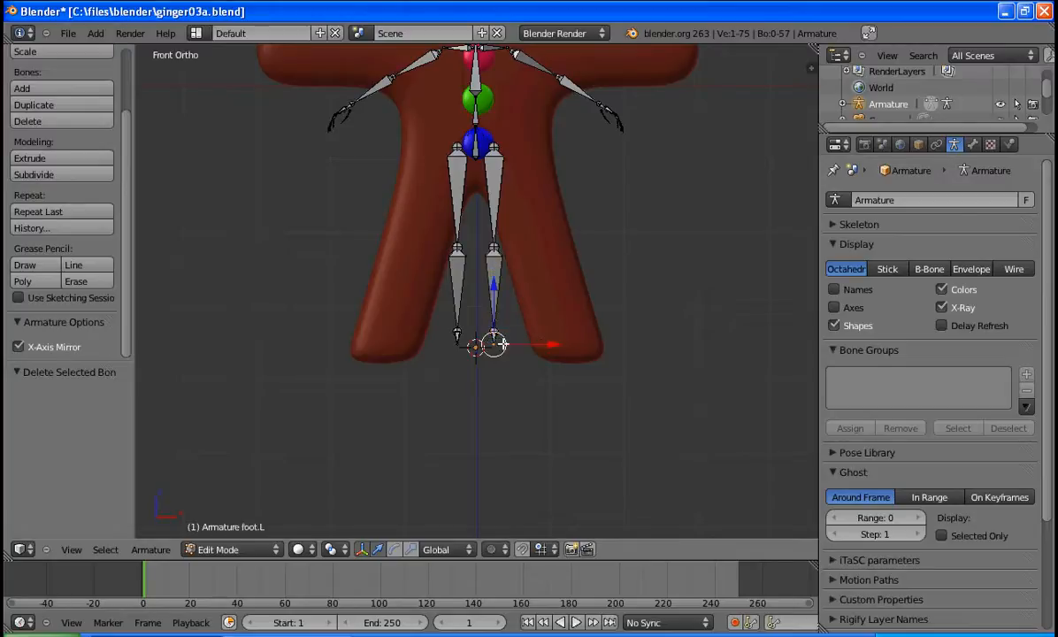
{"action": "right_click", "coordinate": [496, 334]}
{"action": "scroll", "coordinate": [522, 355], "scroll_direction": "up", "scroll_amount": 6}
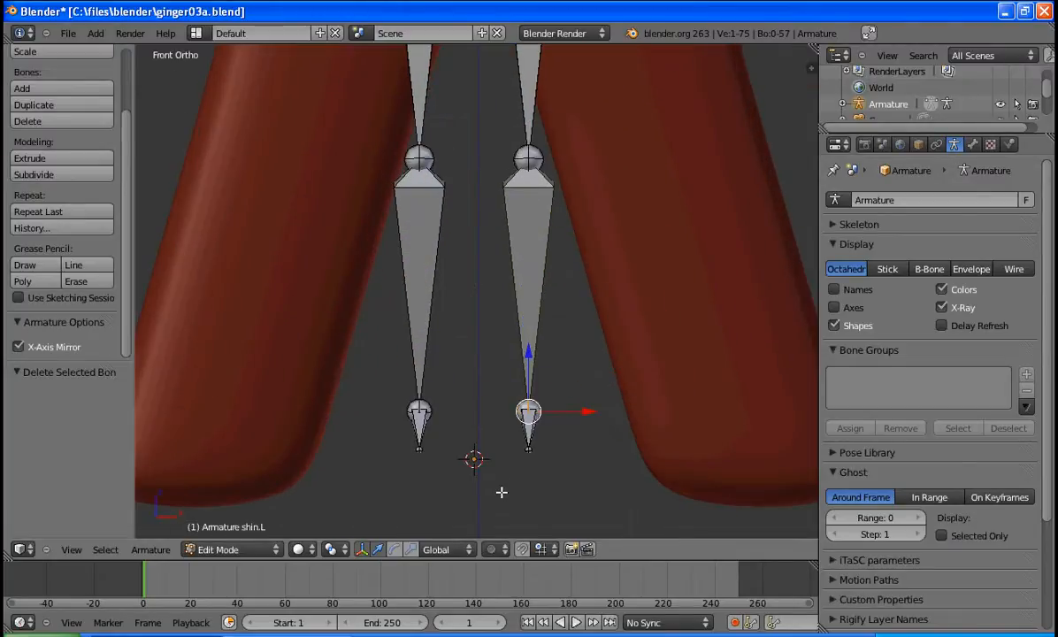
{"action": "right_click", "coordinate": [493, 411]}
{"action": "key", "text": "g"}
{"action": "key", "text": "x"}
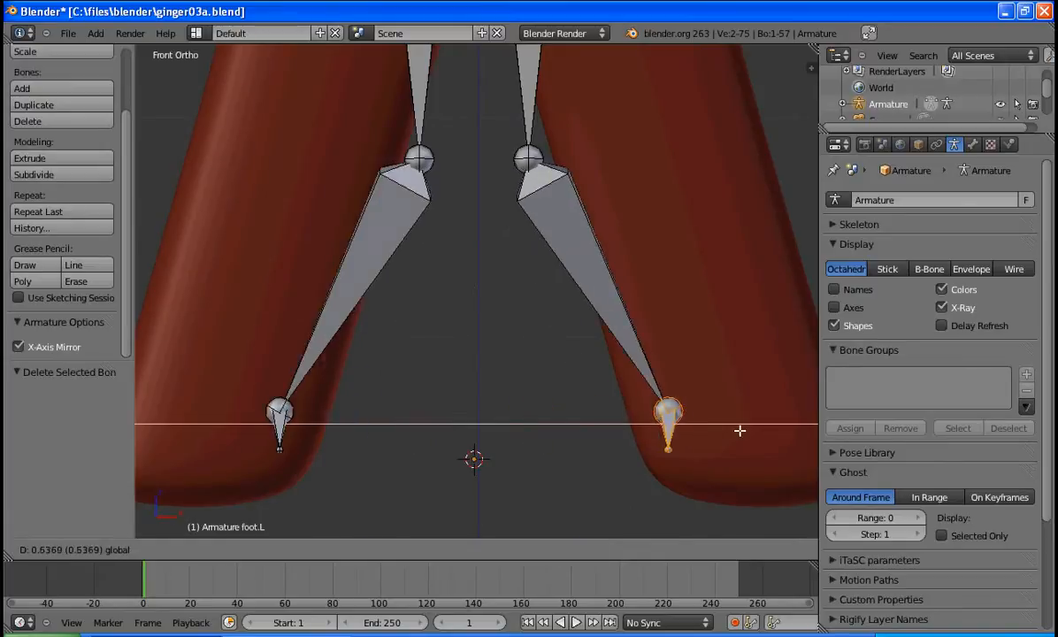
{"action": "left_click", "coordinate": [747, 372]}
{"action": "key", "text": "g"}
{"action": "key", "text": "z"}
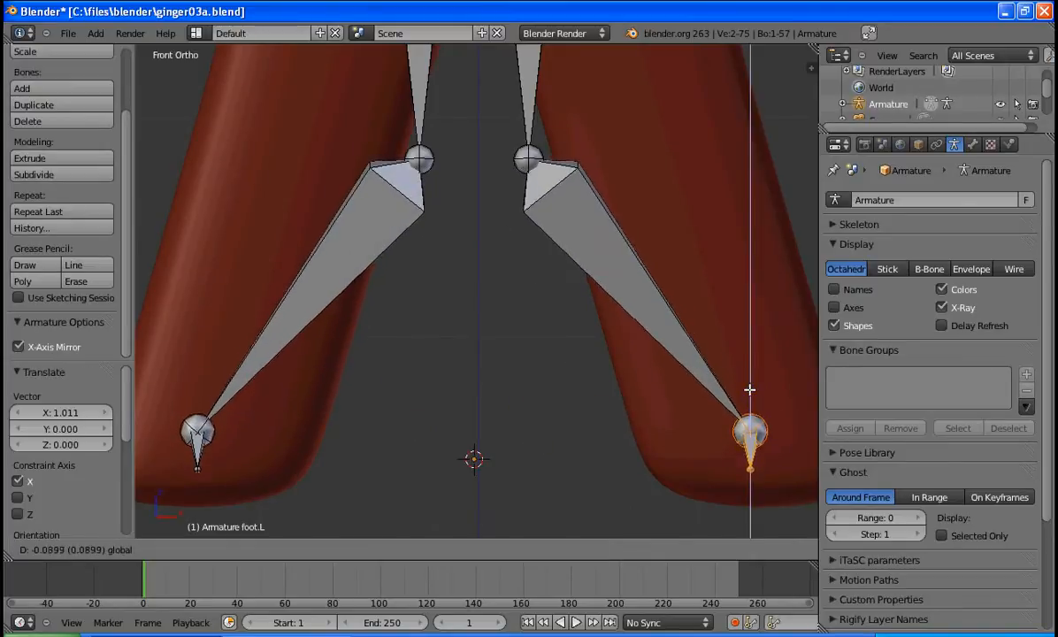
{"action": "left_click", "coordinate": [705, 378]}
Move the left knee joint, between the thigh and shin bones, about 0.689 along X into the gingerbread leg
{"action": "right_click", "coordinate": [505, 149]}
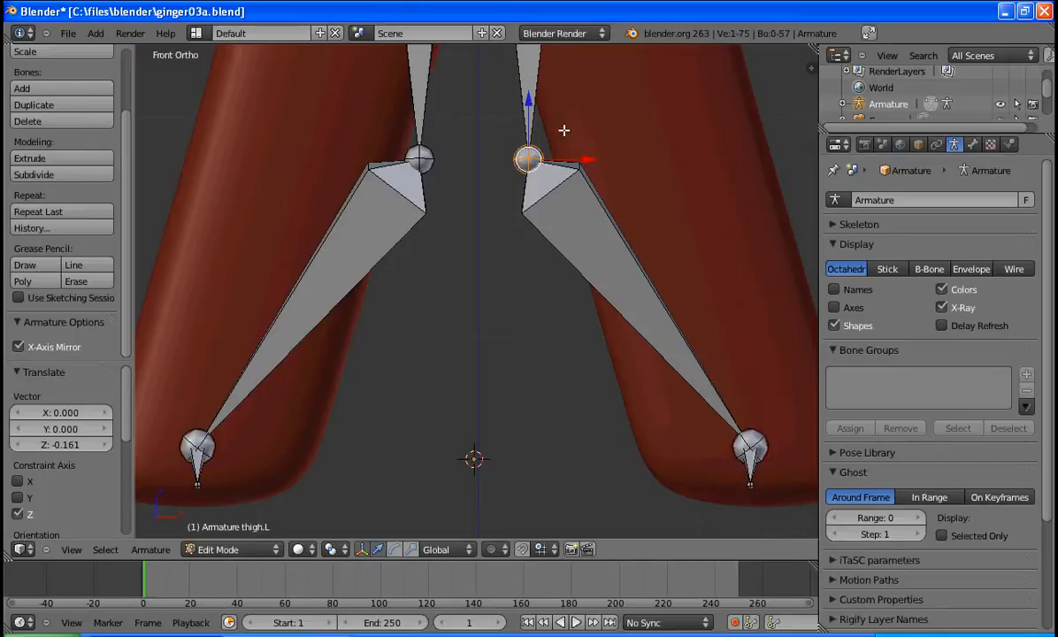
{"action": "key", "text": "g"}
{"action": "key", "text": "x"}
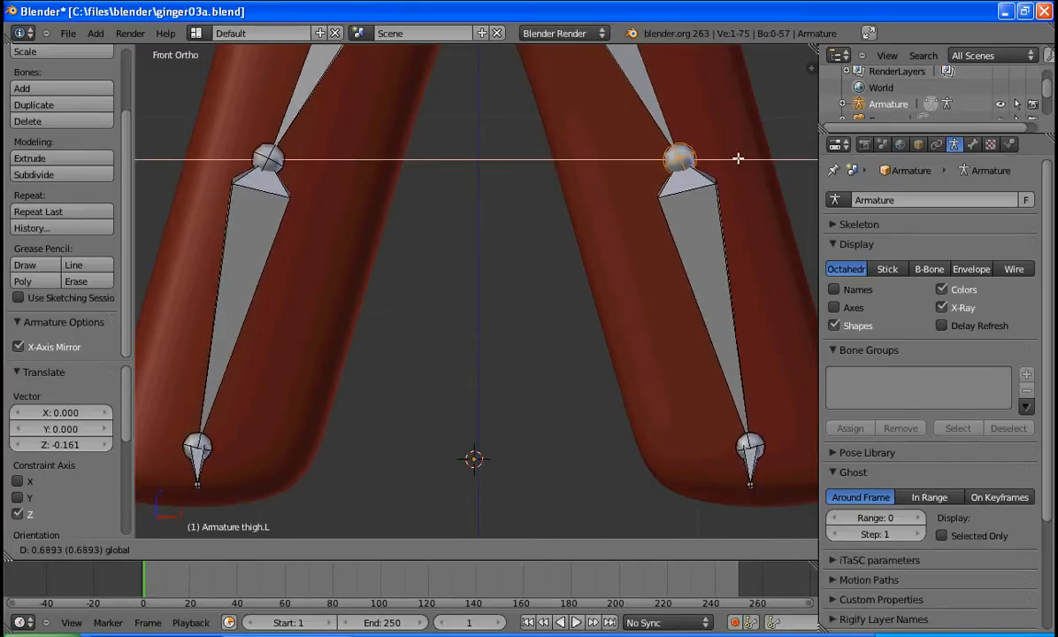
{"action": "left_click", "coordinate": [735, 160]}
{"action": "scroll", "coordinate": [698, 123], "scroll_direction": "down", "scroll_amount": 3}
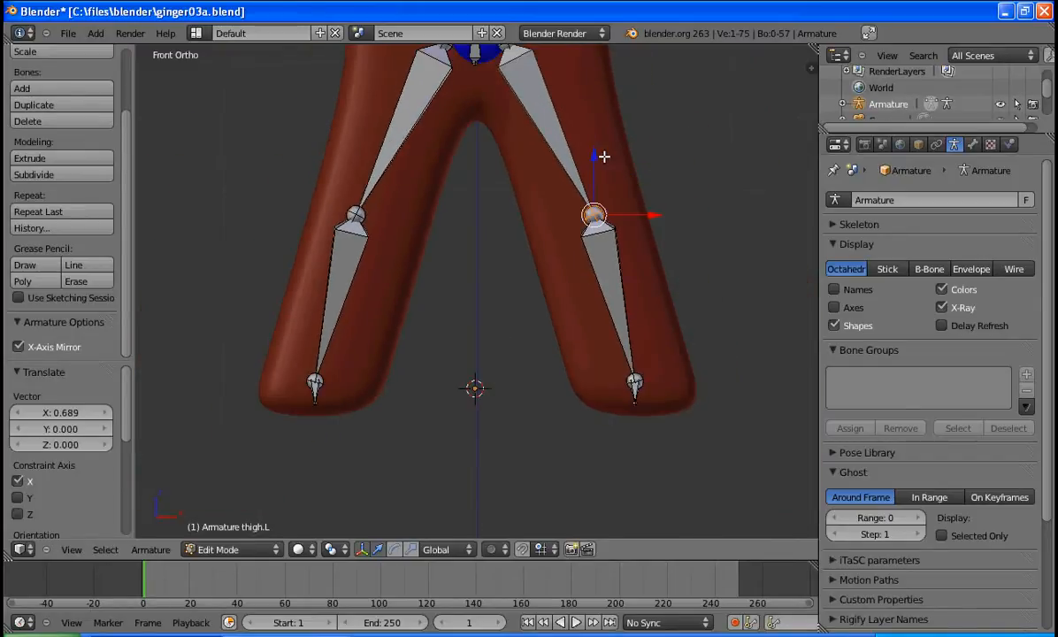
Fine-tune the left knee joint's position by about 0.058 along Z and -0.045 along X
{"action": "key", "text": "g"}
{"action": "key", "text": "z"}
{"action": "left_click", "coordinate": [594, 152]}
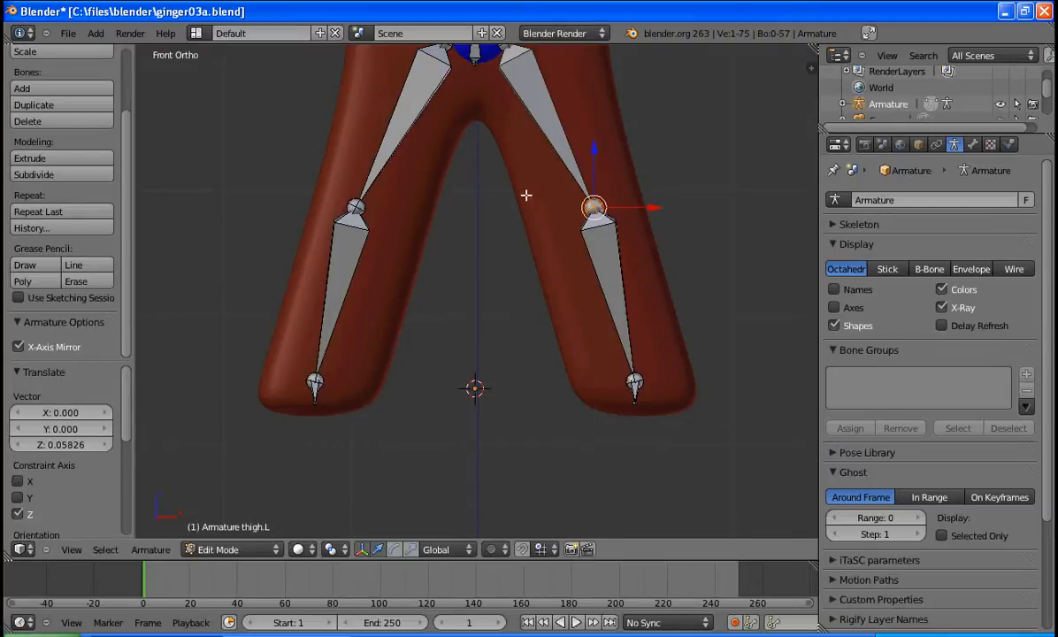
{"action": "key", "text": "g"}
{"action": "key", "text": "x"}
{"action": "left_click", "coordinate": [659, 208]}
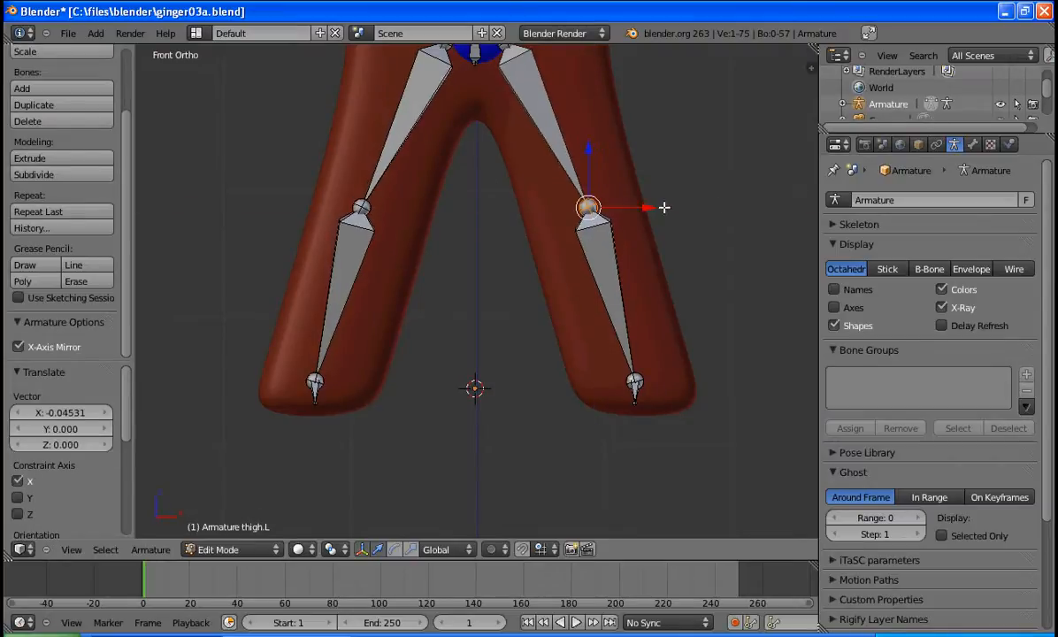
Move the upper joint of thigh.L outward along X and about -0.401 along Z into the upper part of the leg
{"action": "scroll", "coordinate": [666, 193], "scroll_direction": "up", "scroll_amount": 1}
{"action": "scroll", "coordinate": [664, 188], "scroll_direction": "up", "scroll_amount": 1}
{"action": "middle_click_drag", "start_coordinate": [659, 145], "coordinate": [645, 298], "text": "shift"}
{"action": "scroll", "coordinate": [635, 236], "scroll_direction": "down", "scroll_amount": 2}
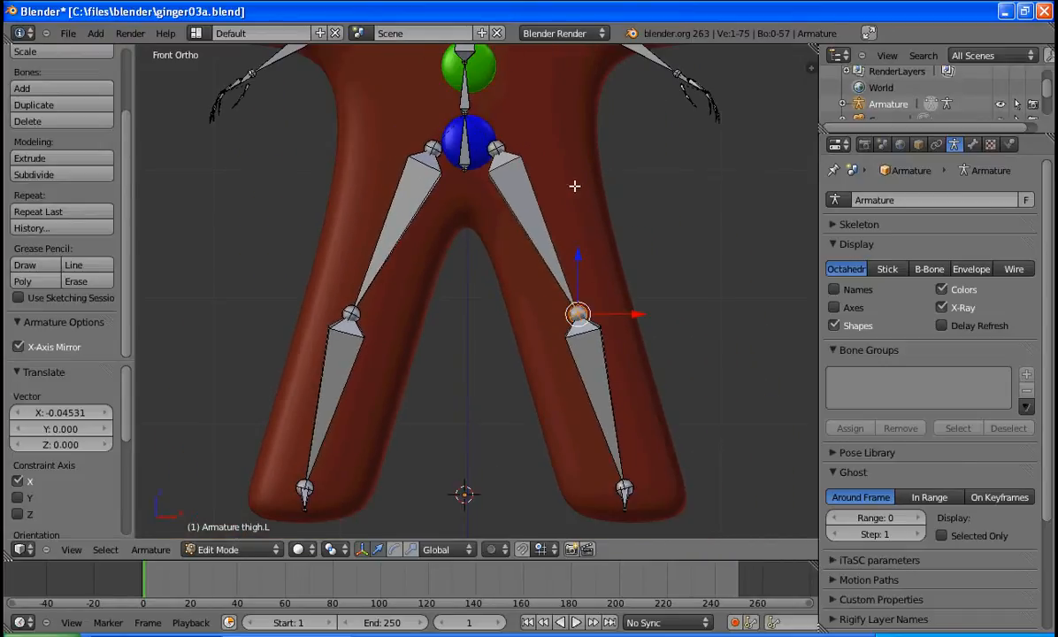
{"action": "right_click", "coordinate": [494, 145]}
{"action": "key", "text": "g"}
{"action": "key", "text": "x"}
{"action": "left_click", "coordinate": [544, 138]}
{"action": "key", "text": "g"}
{"action": "key", "text": "z"}
{"action": "left_click", "coordinate": [527, 141]}
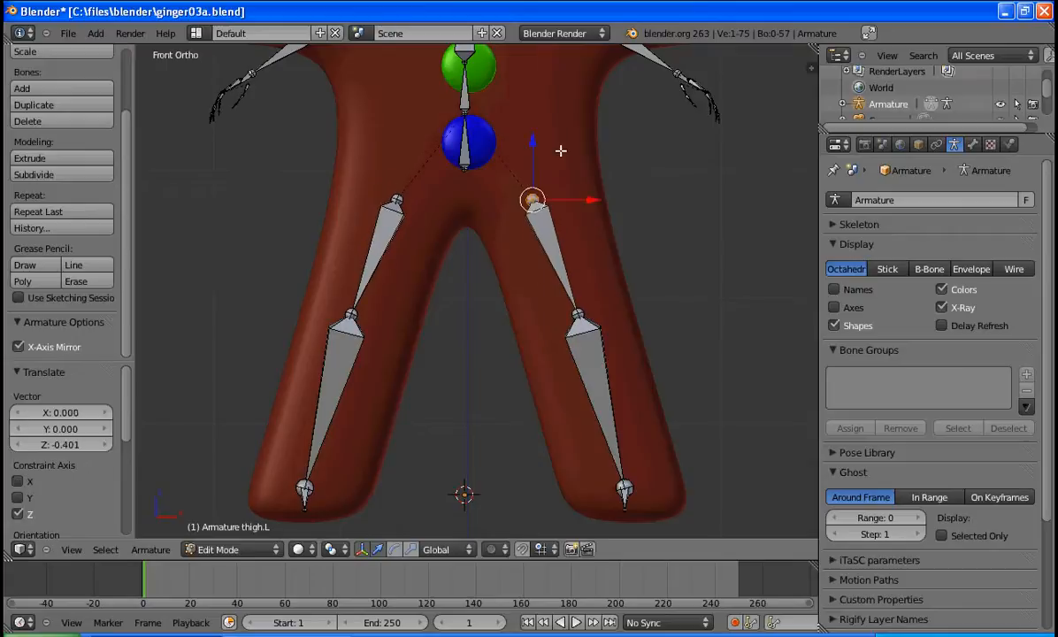
Shift the upper joint of thigh.L about 0.136 further outward along X to centre it in the leg
{"action": "key", "text": "g"}
{"action": "key", "text": "x"}
{"action": "left_click", "coordinate": [605, 200]}
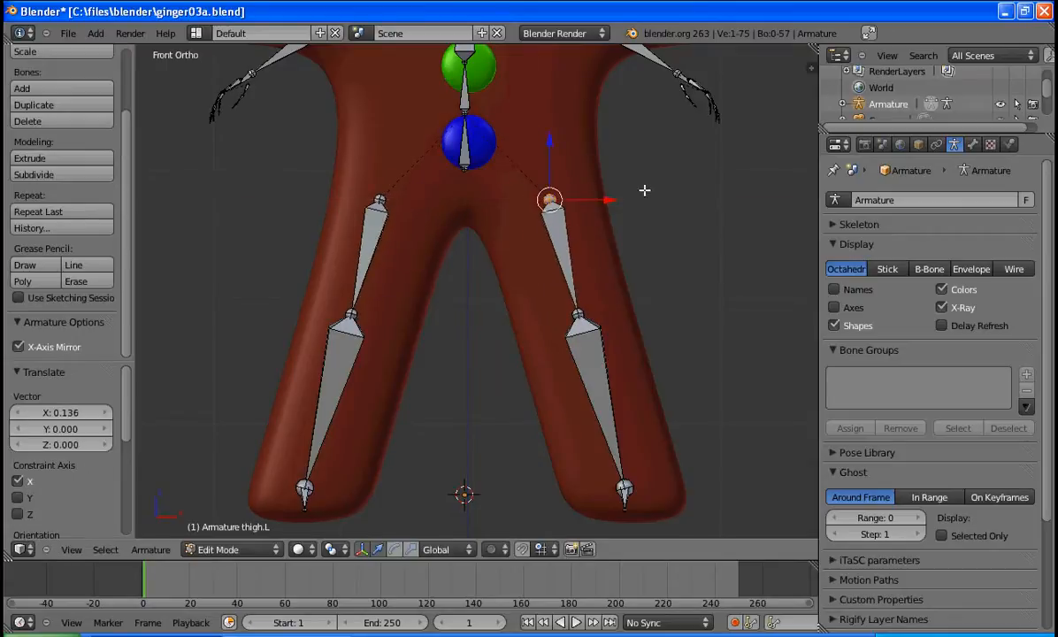
Lower the bottom joint of the hips bone about 0.240 along Z to the level of the thigh tops
{"action": "right_click", "coordinate": [467, 167]}
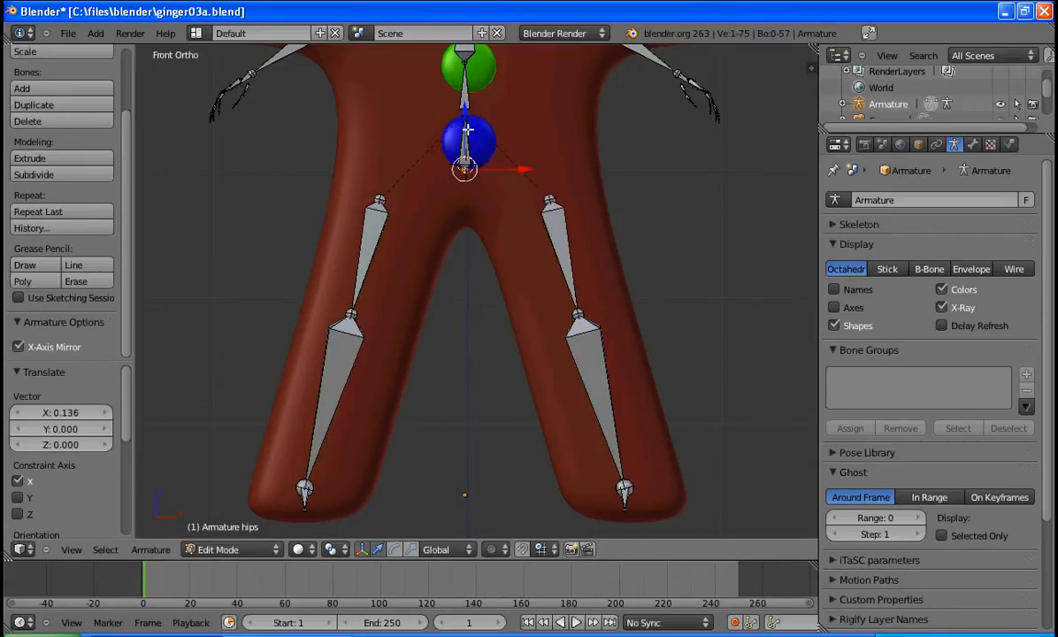
{"action": "key", "text": "g"}
{"action": "key", "text": "z"}
{"action": "left_click", "coordinate": [626, 184]}
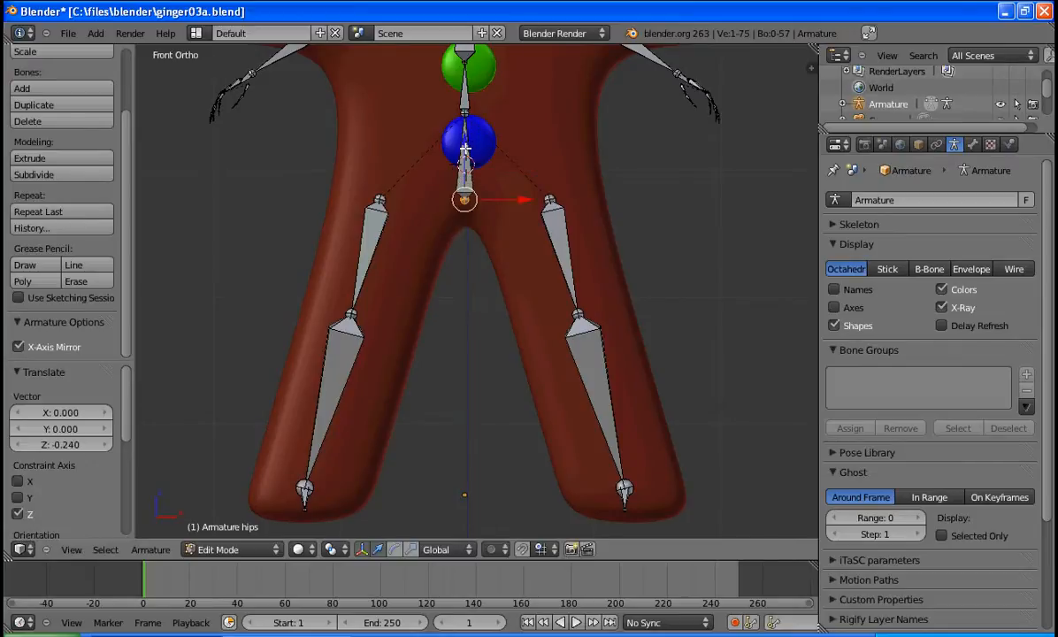
Box-select the outer finger and thumb bones of the left hand and delete them
{"action": "scroll", "coordinate": [668, 197], "scroll_direction": "down", "scroll_amount": 1}
{"action": "scroll", "coordinate": [665, 194], "scroll_direction": "down", "scroll_amount": 1}
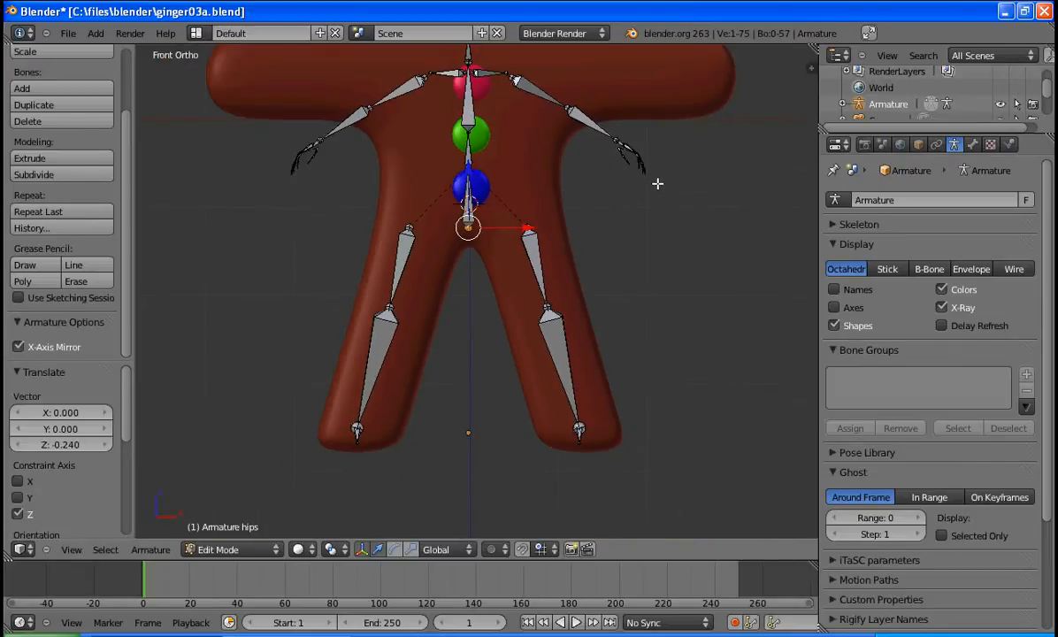
{"action": "middle_click_drag", "start_coordinate": [637, 153], "coordinate": [625, 340], "text": "shift"}
{"action": "scroll", "coordinate": [625, 341], "scroll_direction": "up", "scroll_amount": 4}
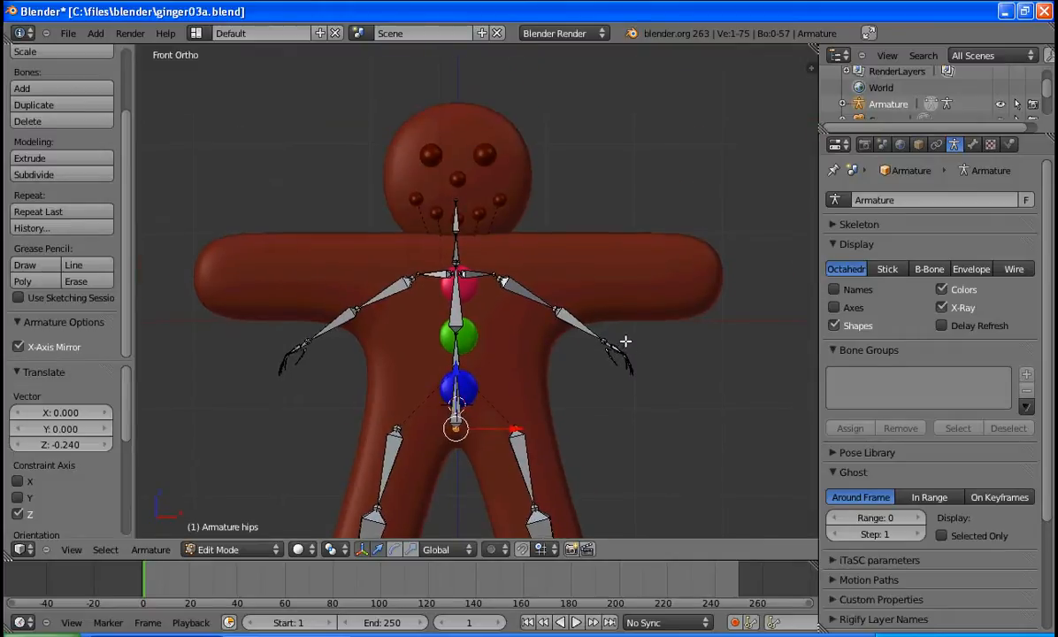
{"action": "scroll", "coordinate": [625, 341], "scroll_direction": "up", "scroll_amount": 1}
{"action": "scroll", "coordinate": [709, 331], "scroll_direction": "down", "scroll_amount": 2}
{"action": "middle_click_drag", "start_coordinate": [727, 359], "coordinate": [607, 308], "text": "shift"}
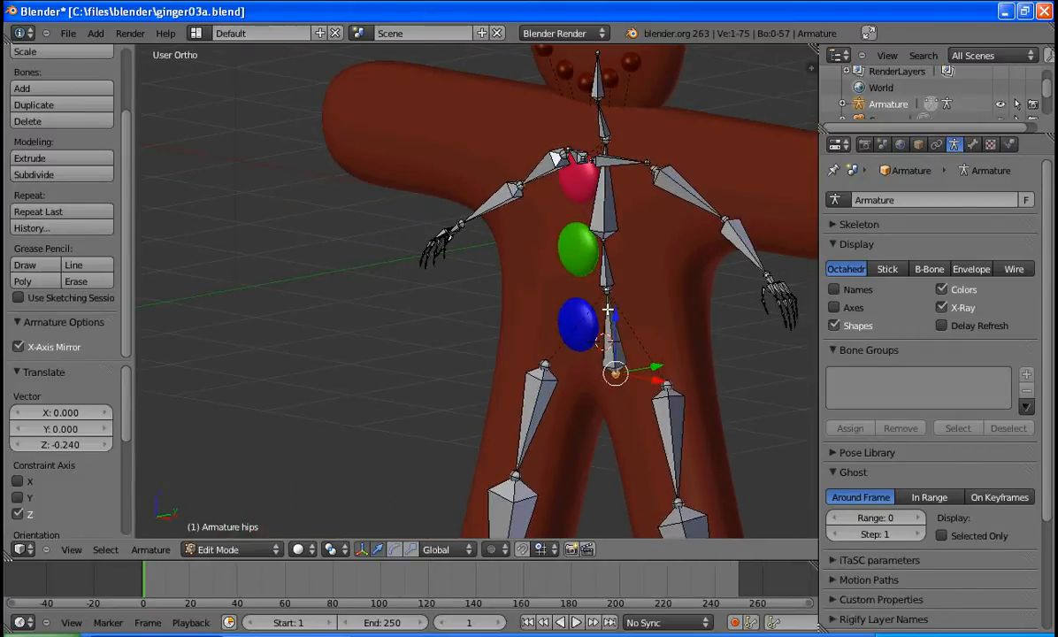
{"action": "middle_click_drag", "start_coordinate": [786, 267], "coordinate": [581, 276], "text": "shift"}
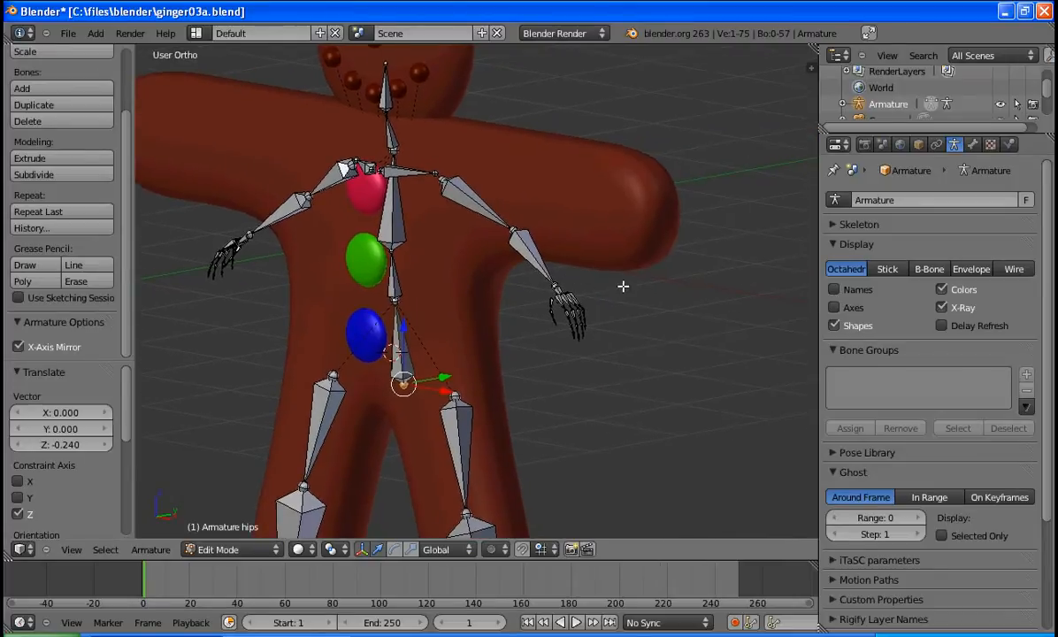
{"action": "scroll", "coordinate": [621, 286], "scroll_direction": "up", "scroll_amount": 2}
{"action": "scroll", "coordinate": [655, 281], "scroll_direction": "up", "scroll_amount": 1}
{"action": "middle_click_drag", "start_coordinate": [682, 278], "coordinate": [557, 267], "text": "shift"}
{"action": "scroll", "coordinate": [576, 279], "scroll_direction": "up", "scroll_amount": 2}
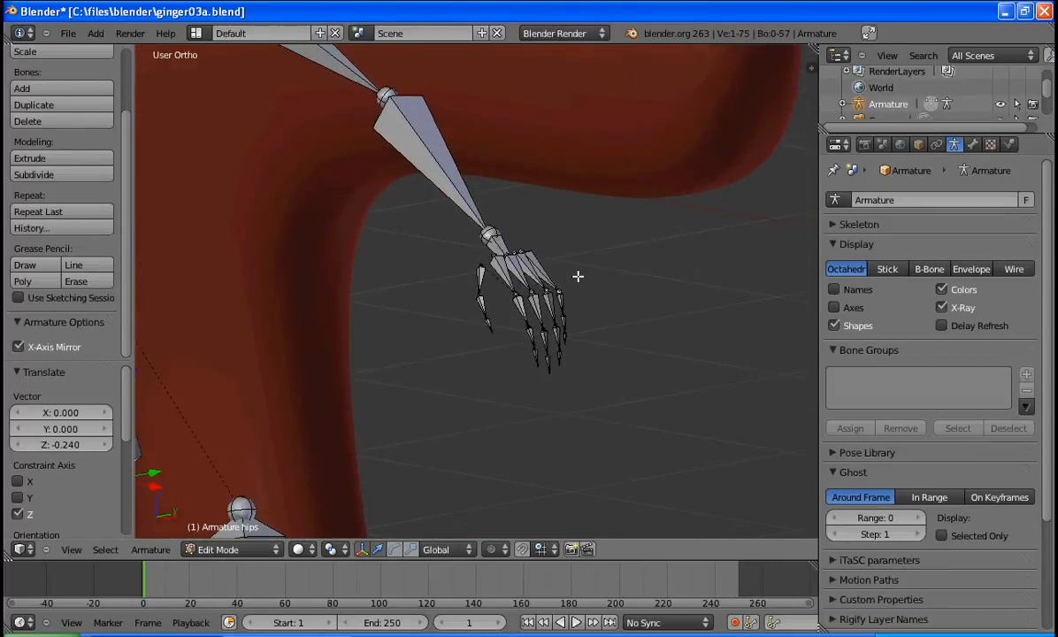
{"action": "middle_click_drag", "start_coordinate": [600, 212], "coordinate": [582, 264]}
{"action": "middle_click_drag", "start_coordinate": [658, 126], "coordinate": [560, 293]}
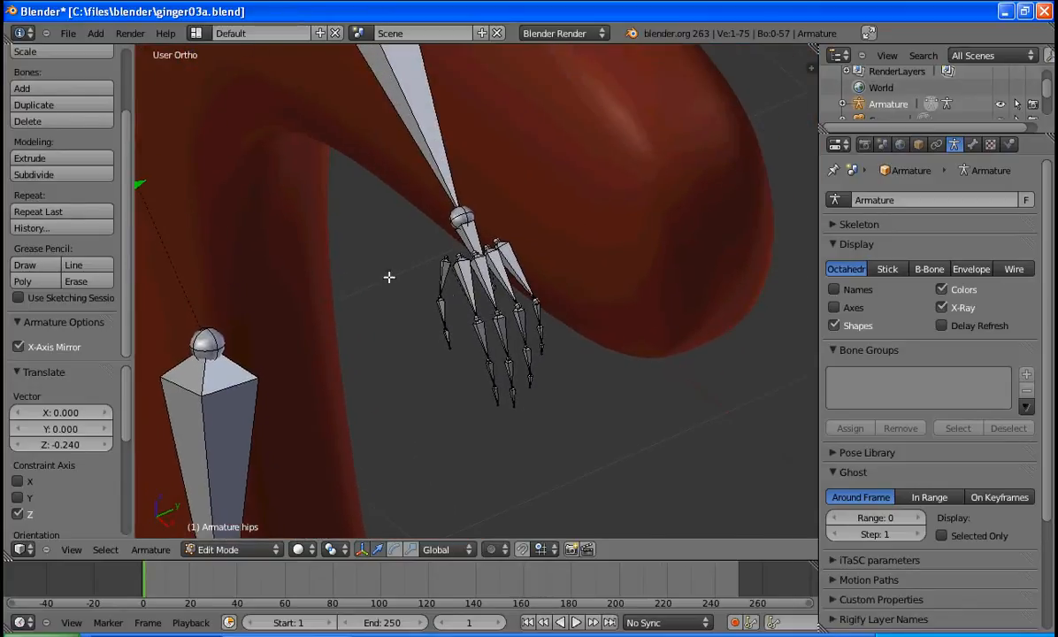
{"action": "key", "text": "b"}
{"action": "left_click_drag", "start_coordinate": [415, 273], "coordinate": [567, 414]}
{"action": "key", "text": "x"}
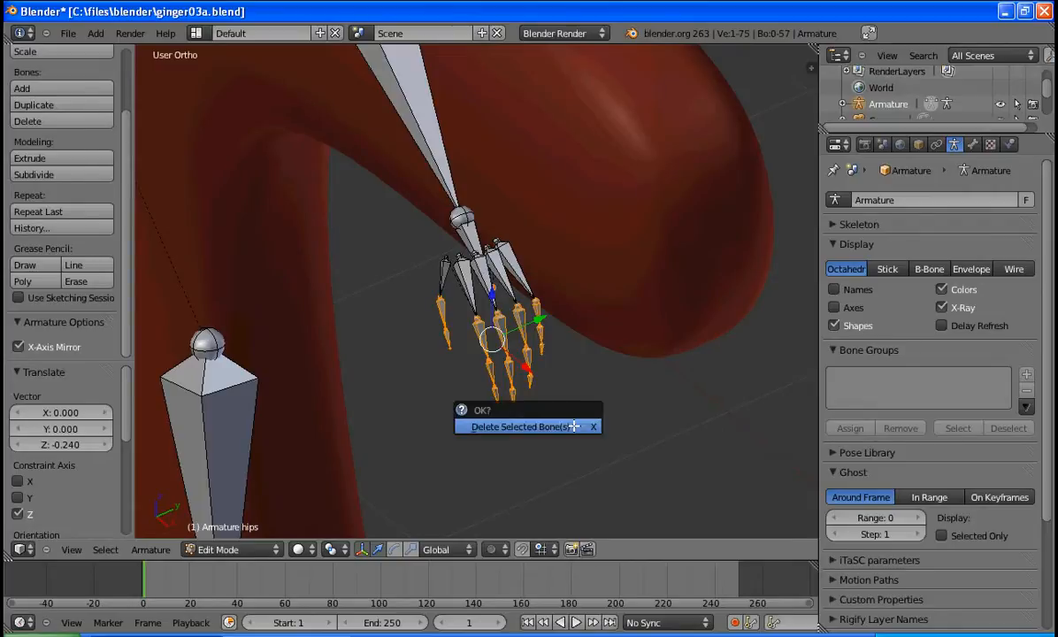
{"action": "left_click", "coordinate": [571, 428]}
Delete the four palm bones and the thumb.01.L bone, keeping the hand.L bone
{"action": "right_click", "coordinate": [516, 270]}
{"action": "right_click", "coordinate": [481, 259], "text": "shift"}
{"action": "right_click", "coordinate": [469, 237], "text": "shift"}
{"action": "right_click", "coordinate": [470, 279], "text": "shift"}
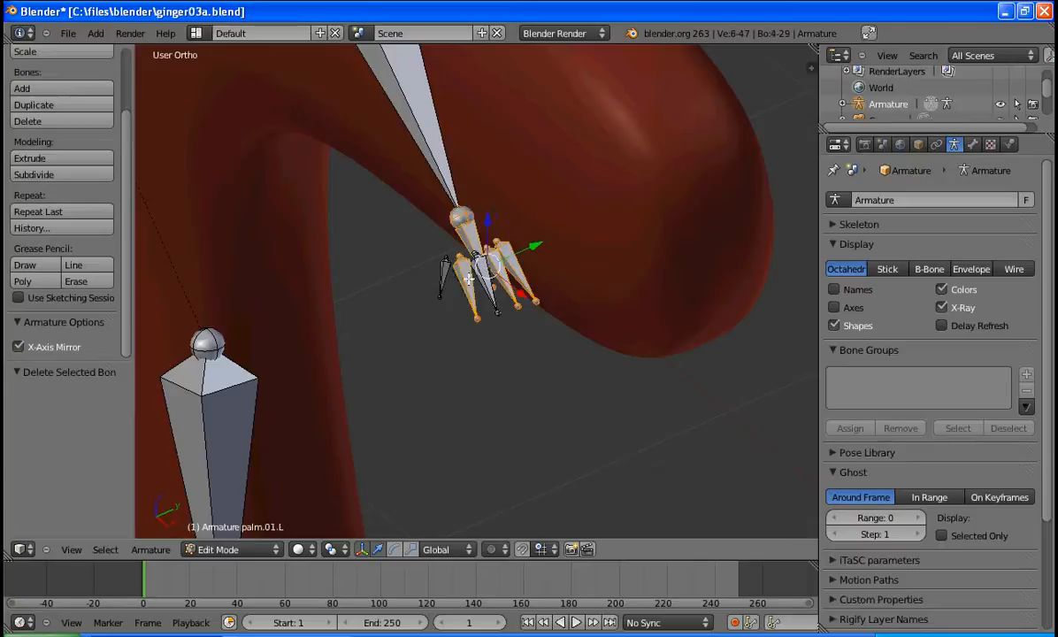
{"action": "right_click", "coordinate": [485, 273], "text": "shift"}
{"action": "right_click", "coordinate": [467, 228], "text": "shift"}
{"action": "right_click", "coordinate": [441, 275], "text": "shift"}
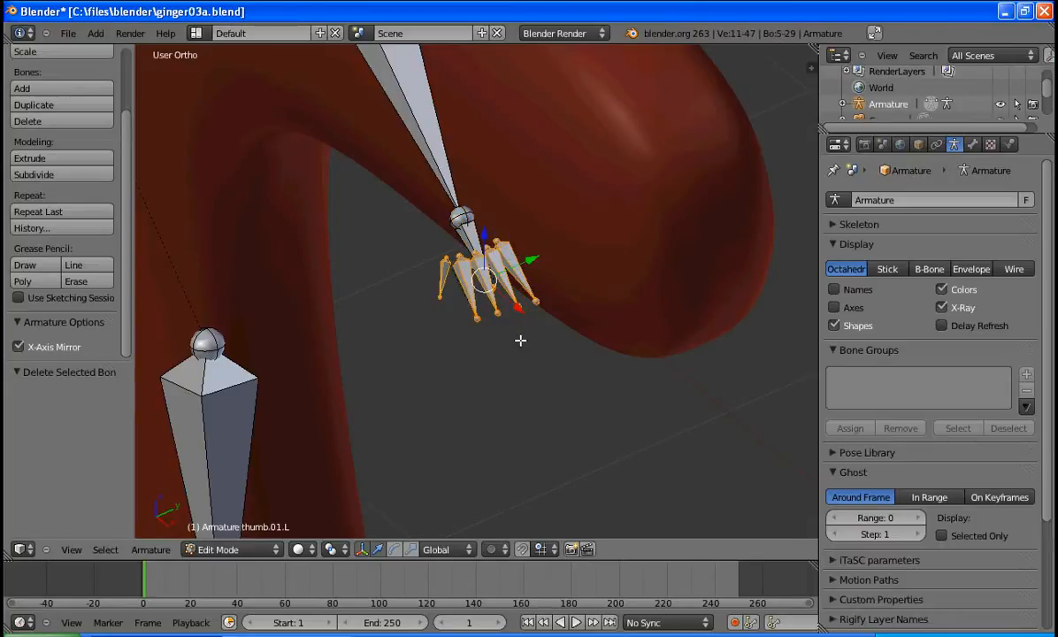
{"action": "key", "text": "z"}
{"action": "key", "text": "z"}
{"action": "key", "text": "x"}
{"action": "left_click", "coordinate": [520, 343]}
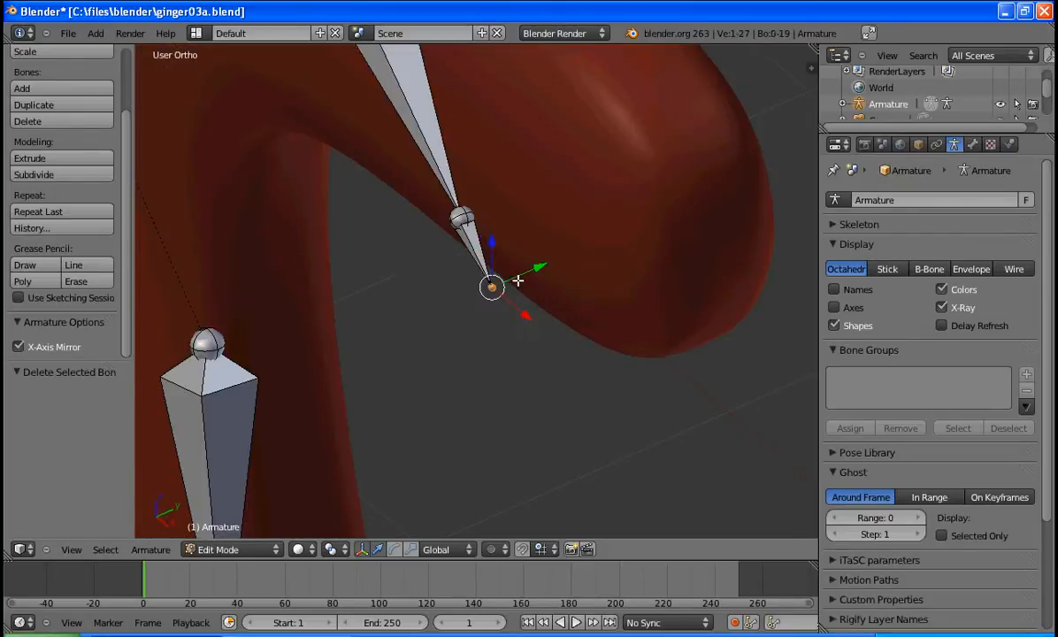
In front view, move the hand.L bone about 0.949 along X and 0.750 along Z into the end of the gingerbread arm
{"action": "middle_click_drag", "start_coordinate": [475, 319], "coordinate": [579, 328], "text": "shift"}
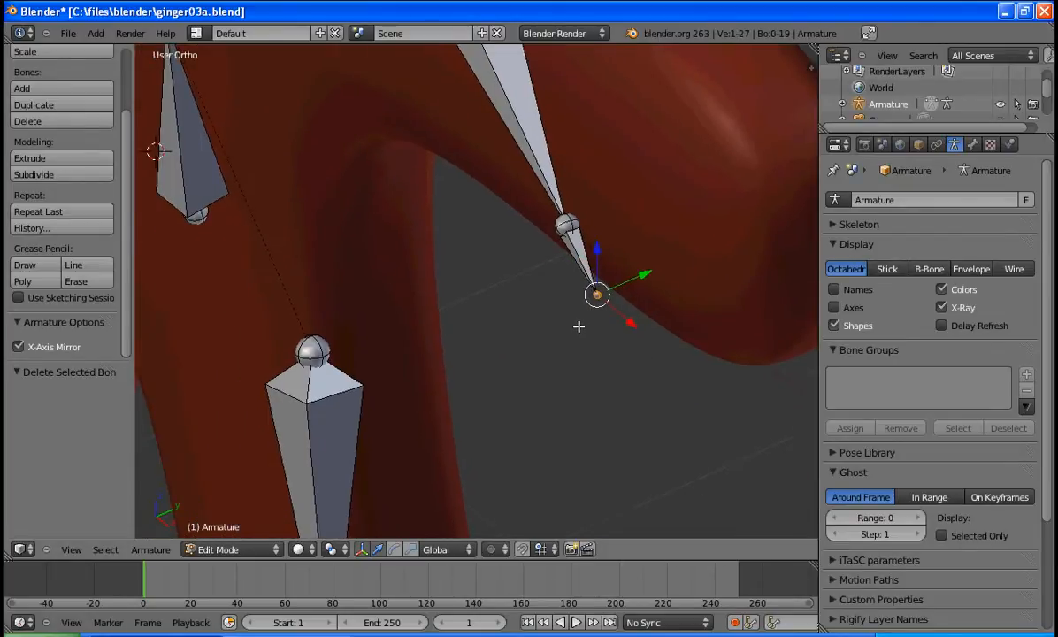
{"action": "key", "text": "KP_3"}
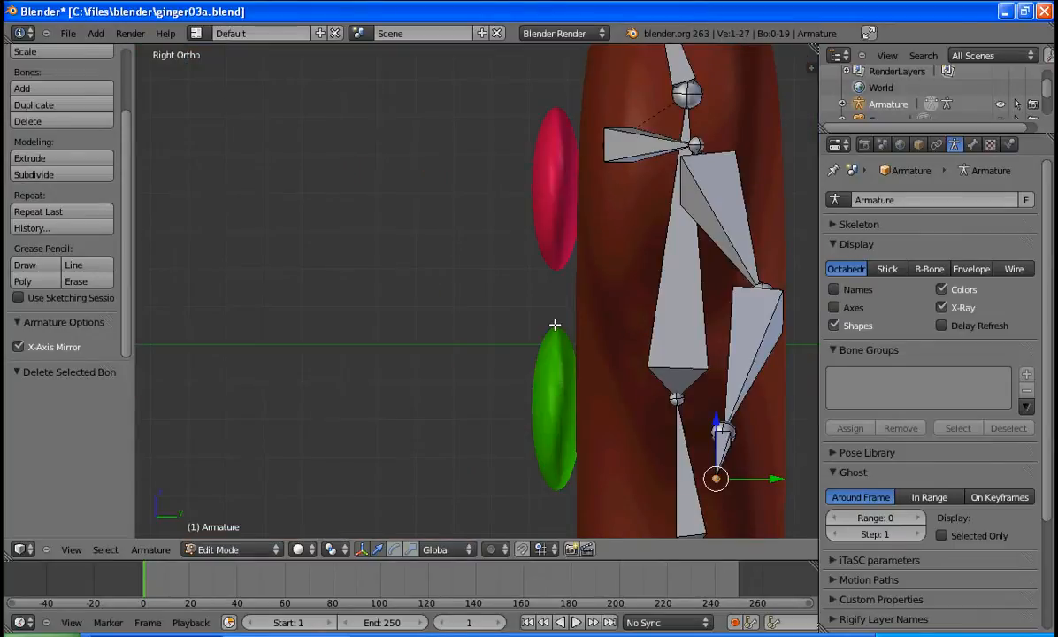
{"action": "key", "text": "KP_1"}
{"action": "right_click", "coordinate": [405, 350]}
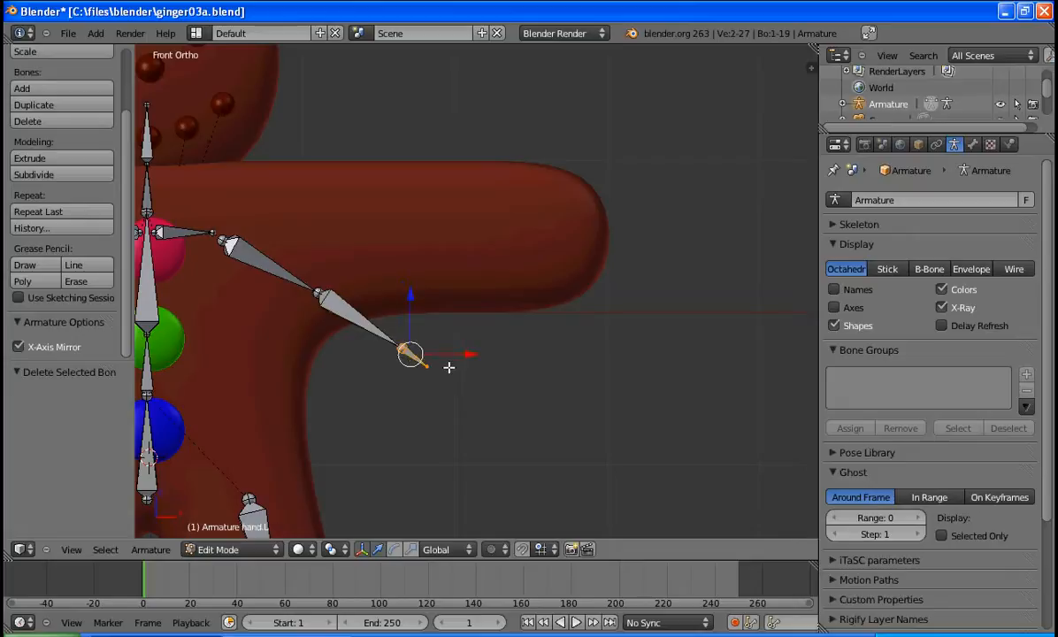
{"action": "key", "text": "g"}
{"action": "left_click", "coordinate": [600, 256]}
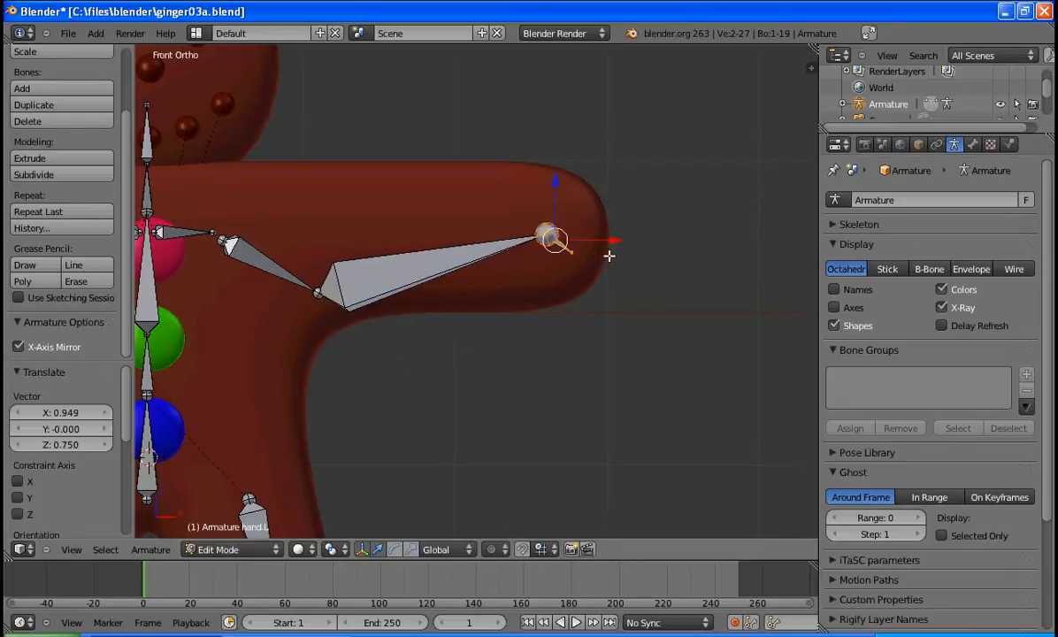
Rotate the hand.L bone about -38.9° to lie horizontally and shift it about 0.151 along X and 0.070 along Z
{"action": "key", "text": "r"}
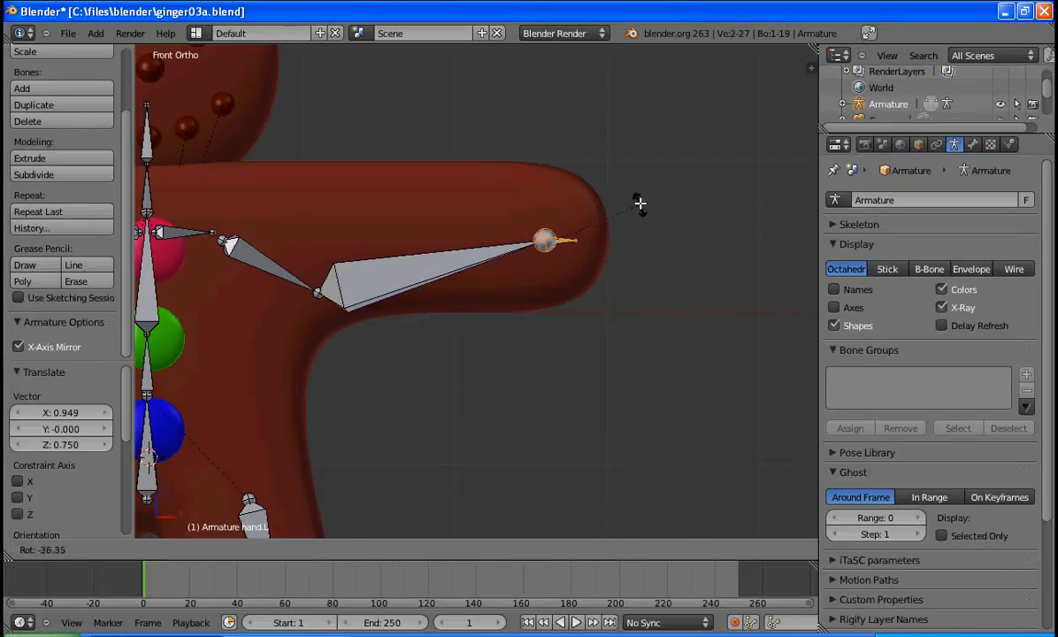
{"action": "left_click", "coordinate": [639, 201]}
{"action": "key", "text": "g"}
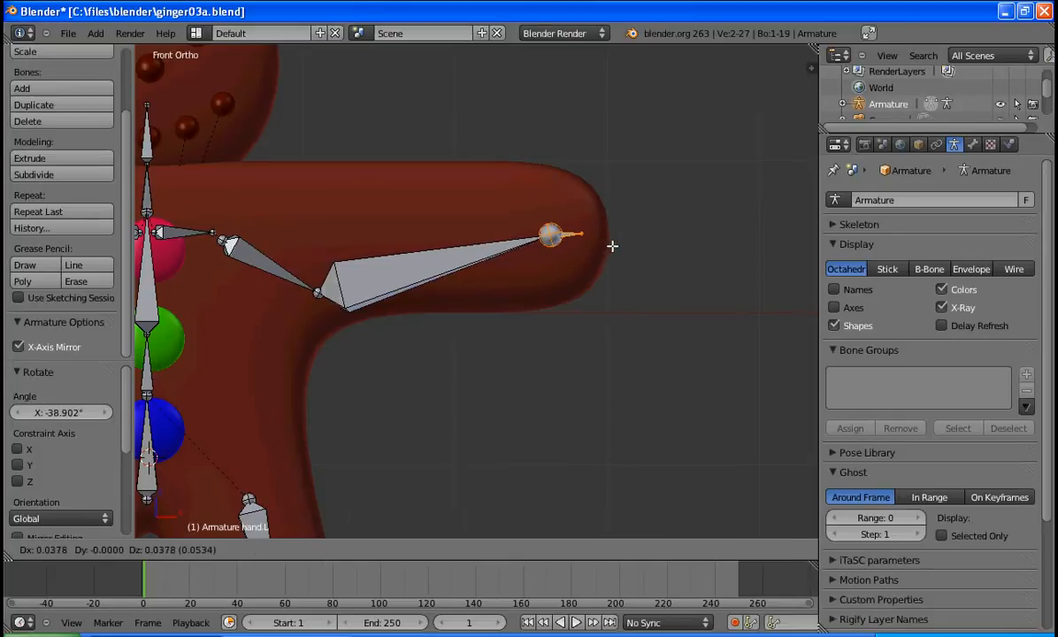
{"action": "left_click", "coordinate": [626, 243]}
Move the upper_arm.L elbow joint about 0.815 along X and 0.410 along Z, and its shoulder-side joint about 0.512 along X and 0.086 along Z
{"action": "right_click", "coordinate": [320, 291]}
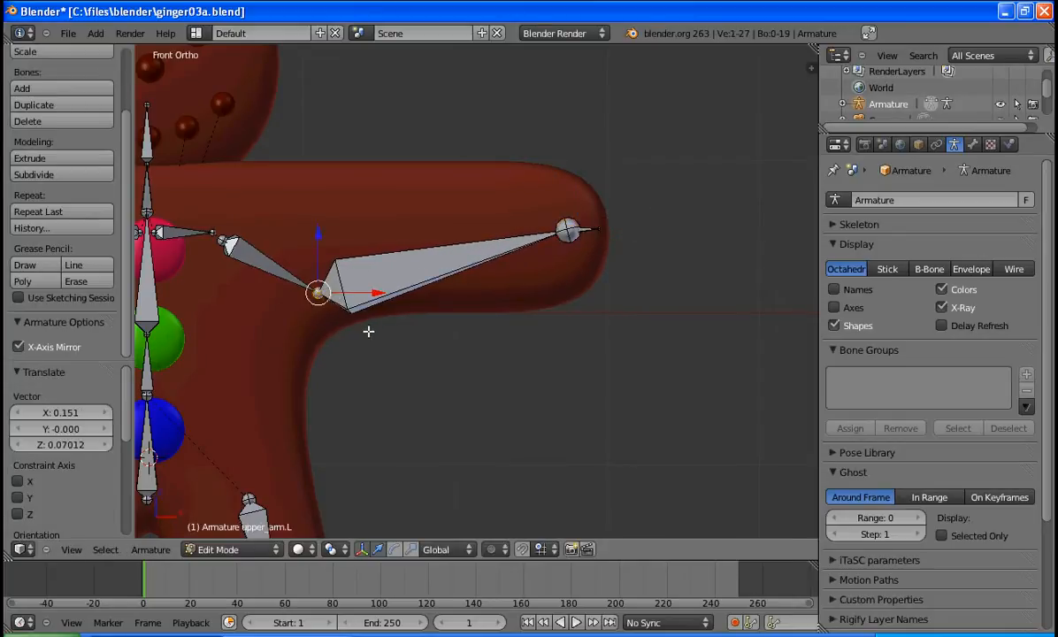
{"action": "key", "text": "g"}
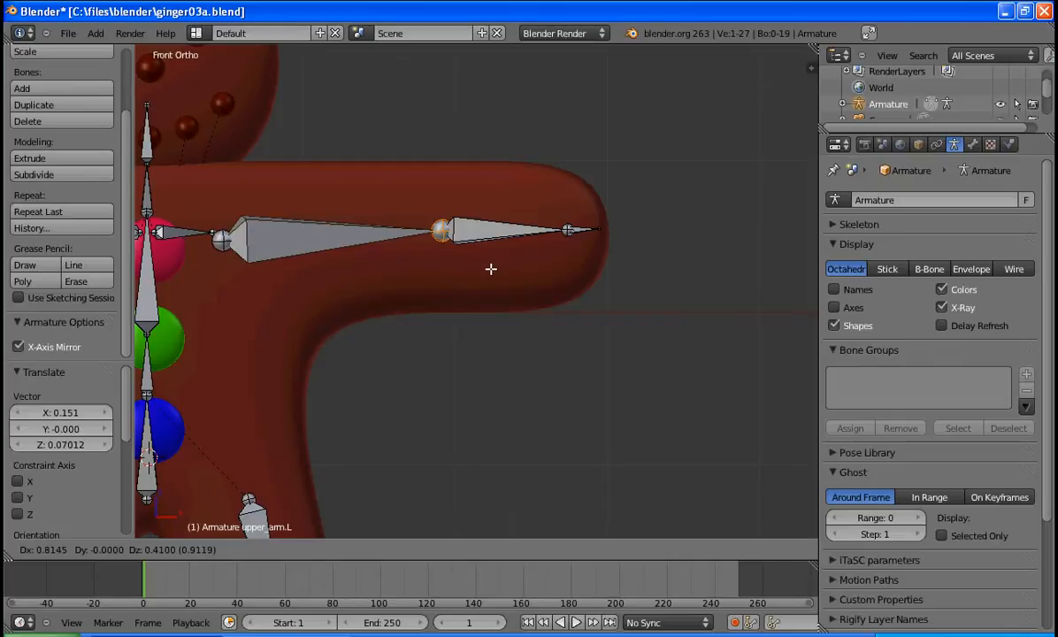
{"action": "left_click", "coordinate": [491, 268]}
{"action": "right_click", "coordinate": [222, 238]}
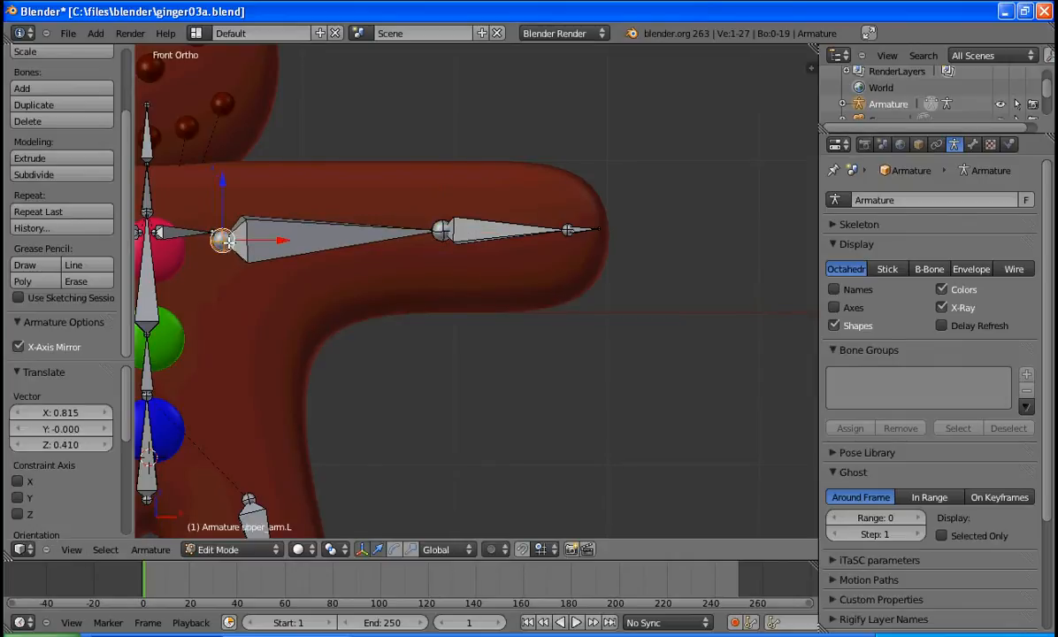
{"action": "key", "text": "g"}
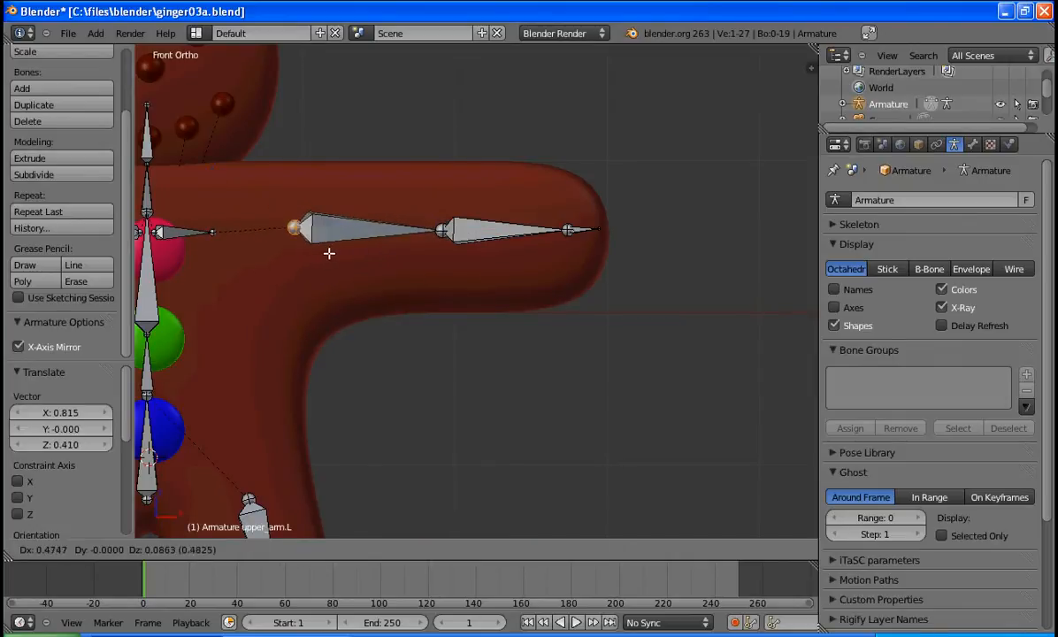
{"action": "left_click", "coordinate": [333, 253]}
Extend the outer tip of the shoulder.L bone about 0.388 along X and 0.049 along Z towards the upper arm
{"action": "middle_click_drag", "start_coordinate": [286, 279], "coordinate": [509, 260], "text": "shift"}
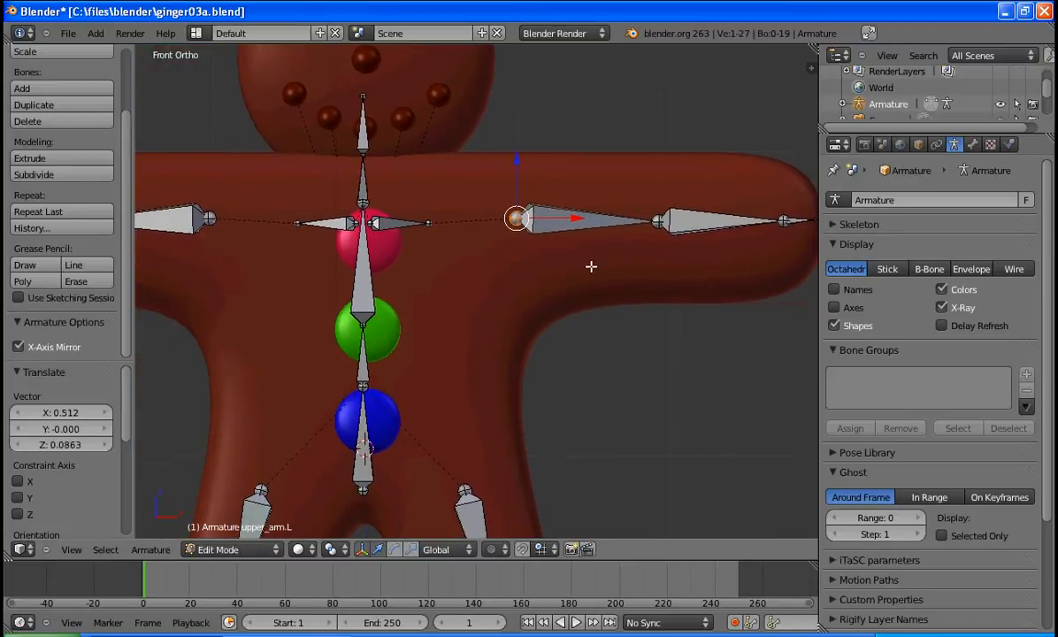
{"action": "right_click", "coordinate": [445, 239]}
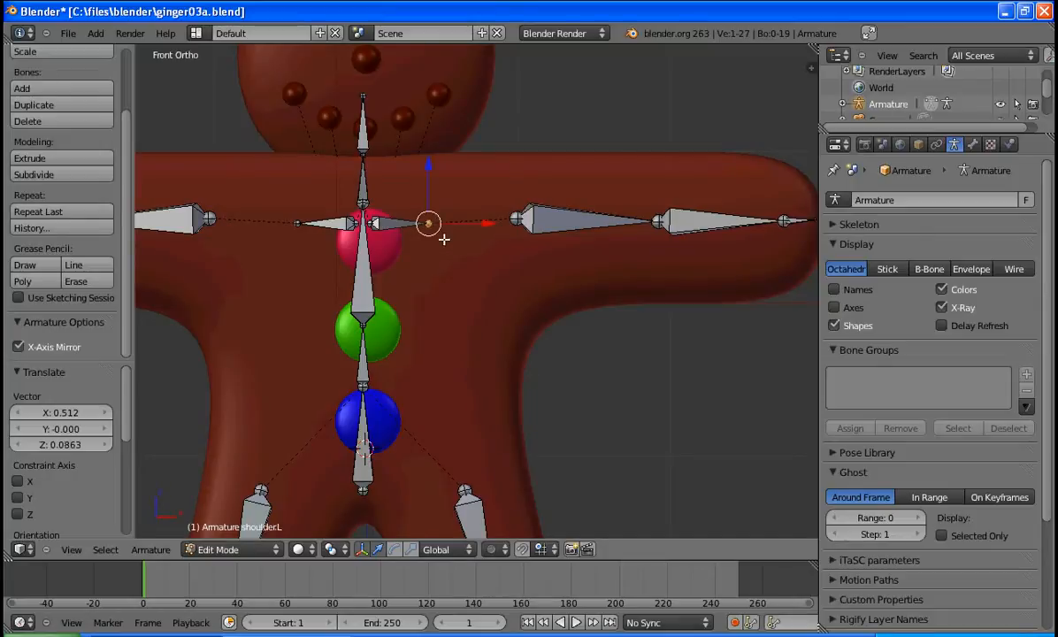
{"action": "key", "text": "g"}
{"action": "left_click", "coordinate": [508, 231]}
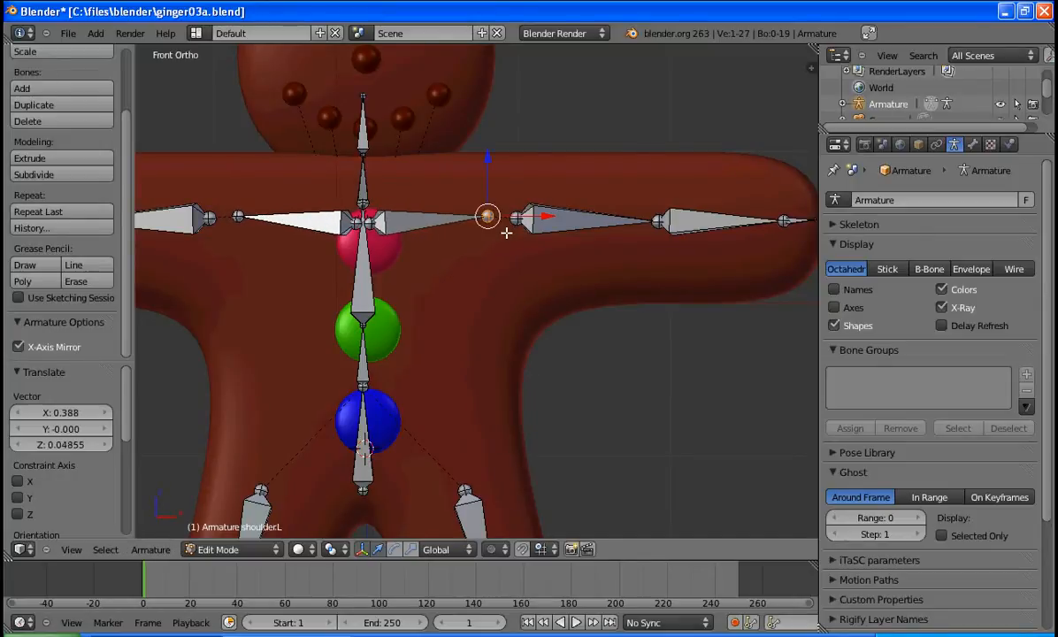
Move the tip of the head bone about 0.939 along Z and 0.027 along X, near the top of the gingerbread head
{"action": "middle_click_drag", "start_coordinate": [384, 175], "coordinate": [525, 287], "text": "shift"}
{"action": "right_click", "coordinate": [501, 225]}
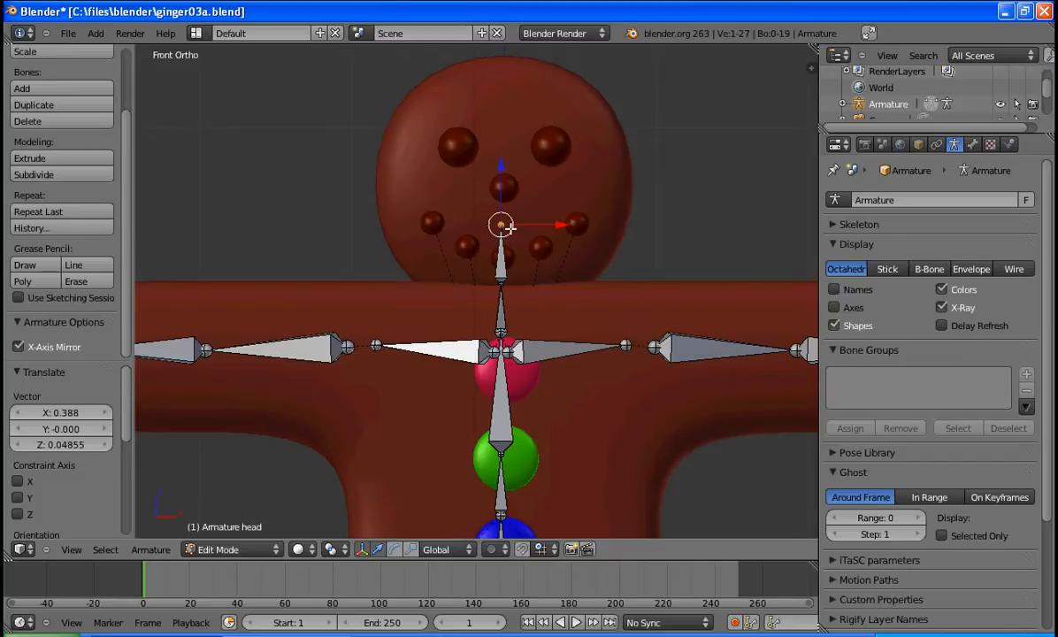
{"action": "key", "text": "g"}
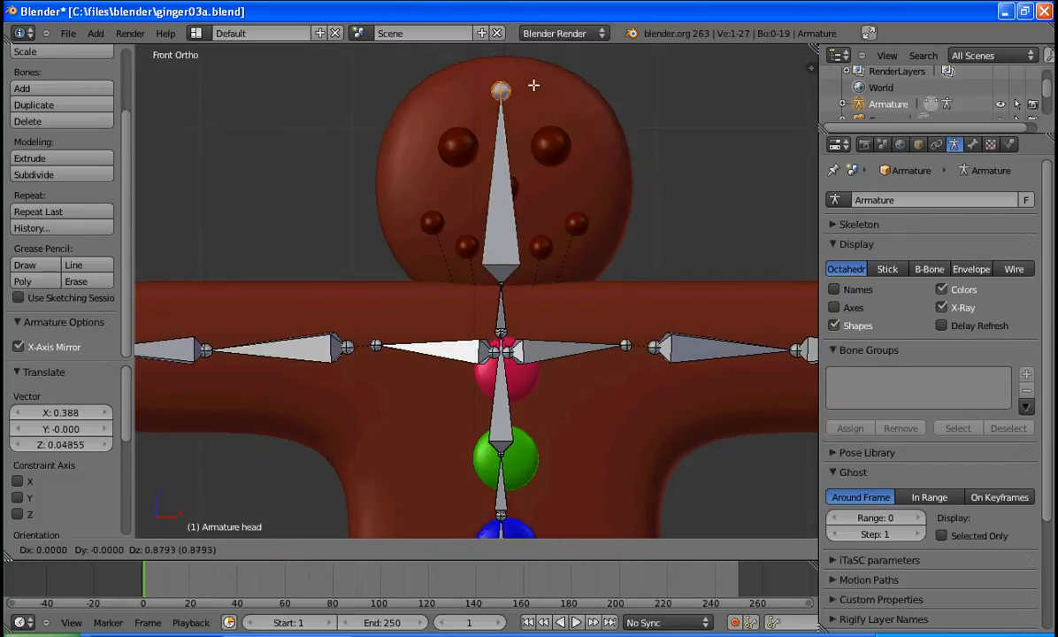
{"action": "left_click", "coordinate": [535, 80]}
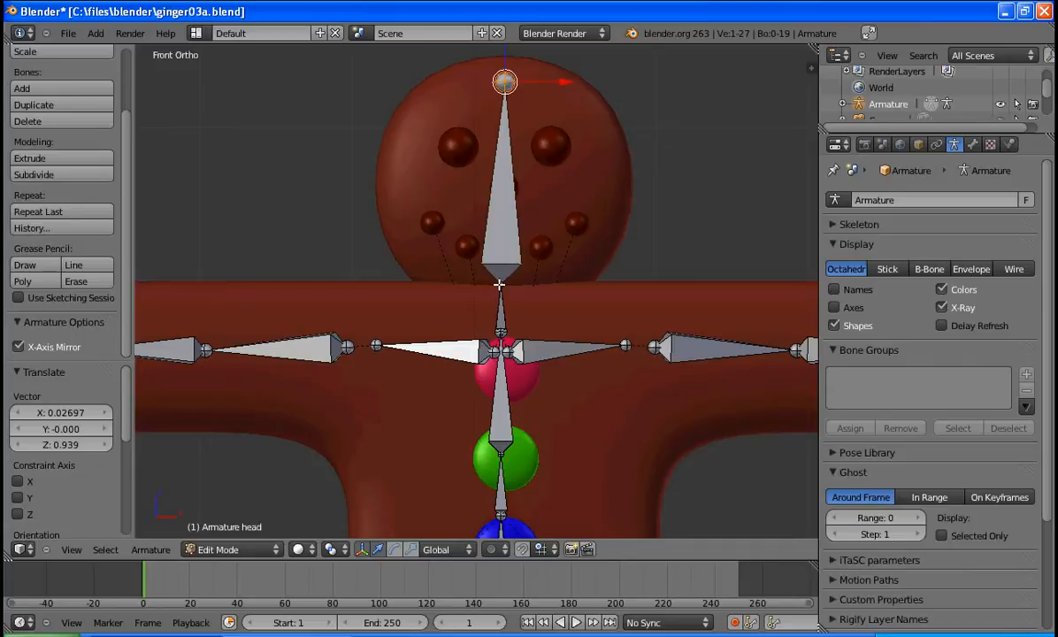
Move the joint between the neck and head bones about 0.016 along X and 0.097 along Z
{"action": "right_click", "coordinate": [501, 282]}
{"action": "key", "text": "g"}
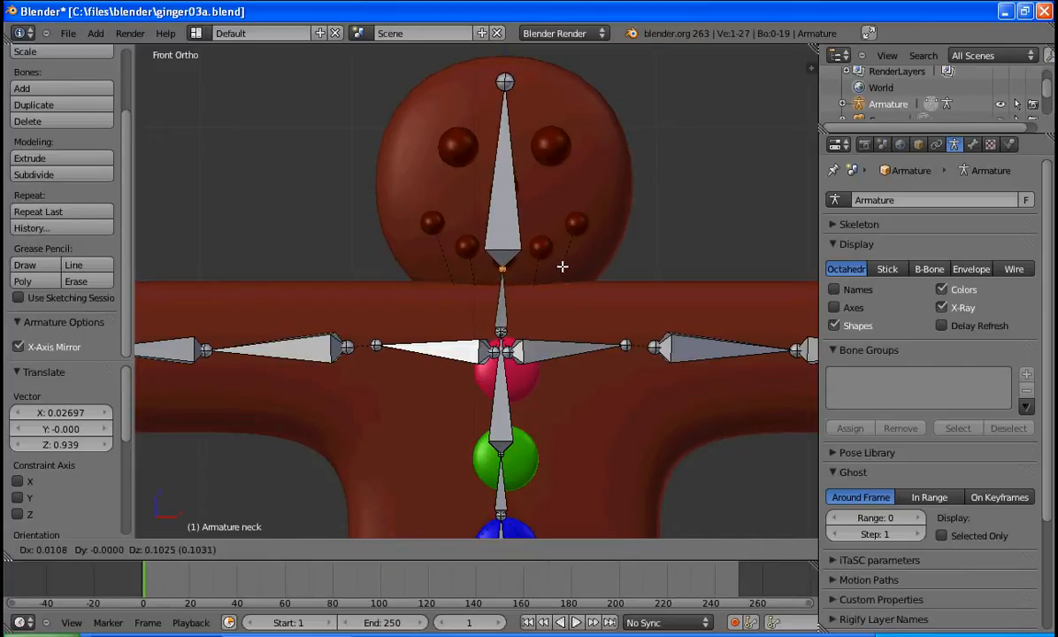
{"action": "left_click", "coordinate": [562, 267]}
{"action": "scroll", "coordinate": [674, 254], "scroll_direction": "down", "scroll_amount": 6}
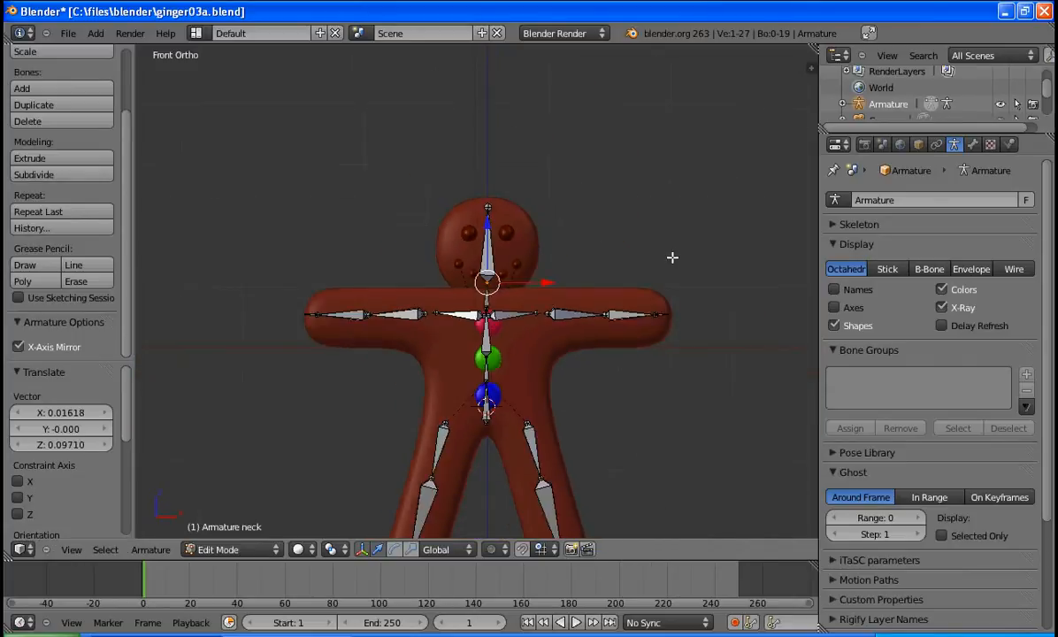
{"action": "middle_click_drag", "start_coordinate": [718, 326], "coordinate": [664, 264], "text": "shift"}
{"action": "scroll", "coordinate": [613, 274], "scroll_direction": "up", "scroll_amount": 3}
{"action": "scroll", "coordinate": [663, 265], "scroll_direction": "down", "scroll_amount": 2}
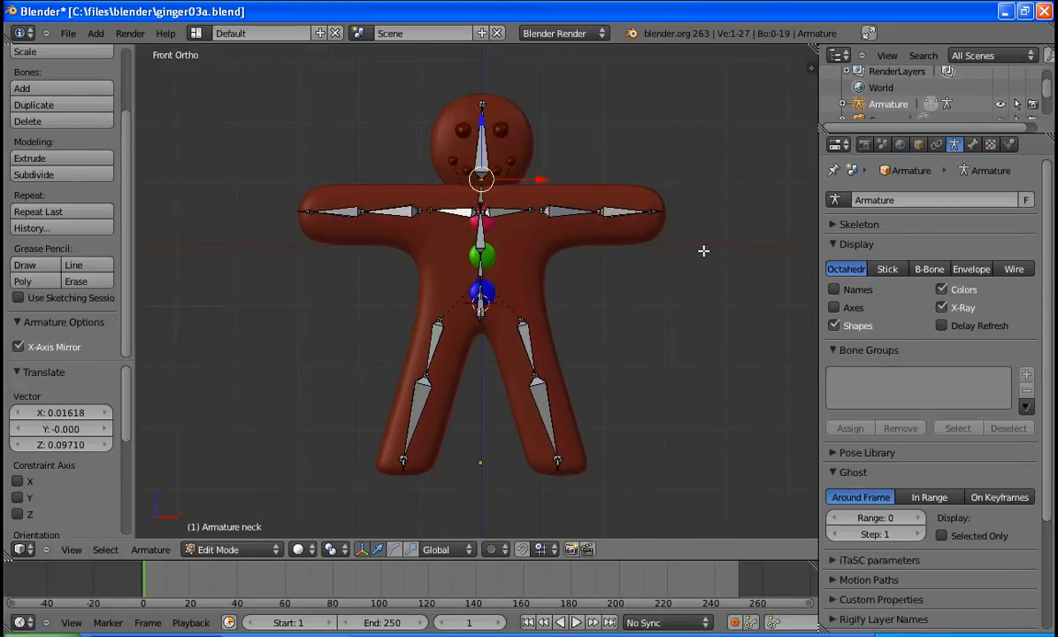
In top view, move the elbow joint of upper_arm.L about -0.148 along Y
{"action": "key", "text": "KP_7"}
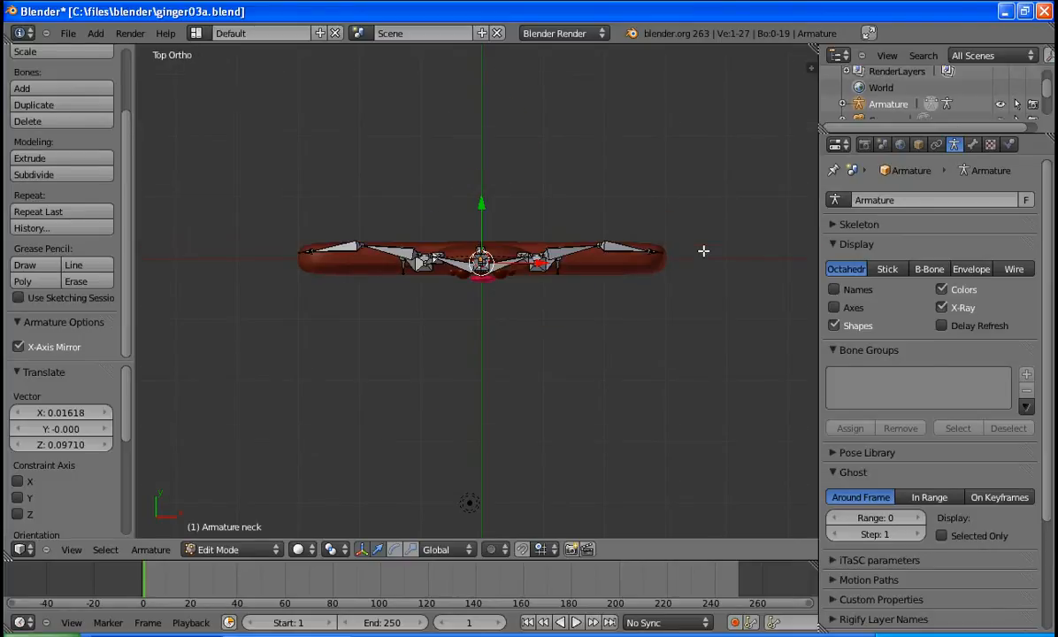
{"action": "scroll", "coordinate": [622, 276], "scroll_direction": "up", "scroll_amount": 3}
{"action": "middle_click_drag", "start_coordinate": [698, 177], "coordinate": [692, 234], "text": "shift"}
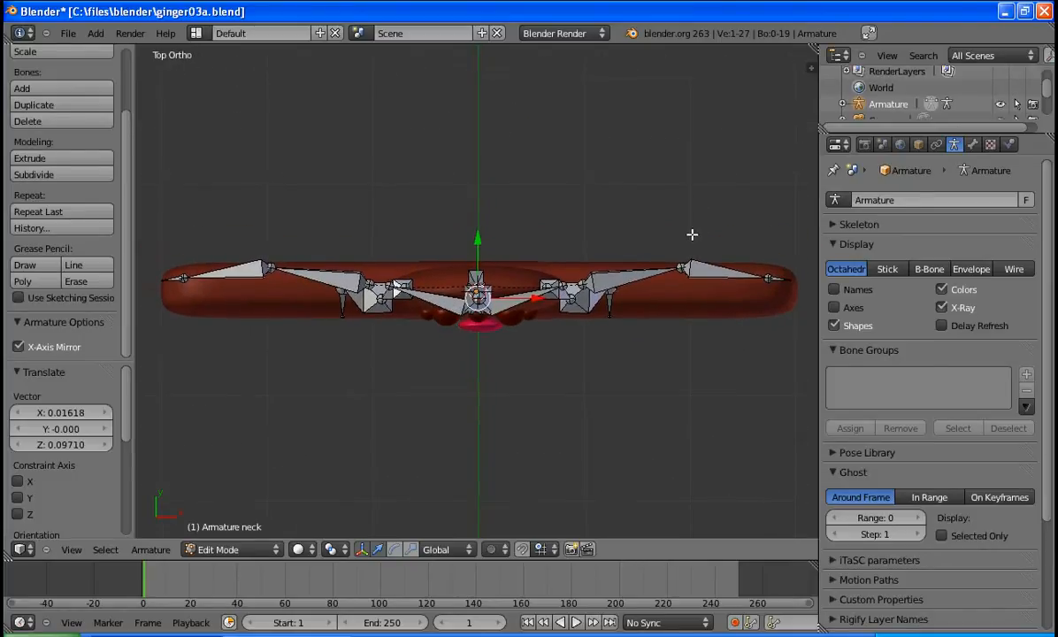
{"action": "right_click", "coordinate": [683, 267]}
{"action": "key", "text": "g"}
{"action": "key", "text": "y"}
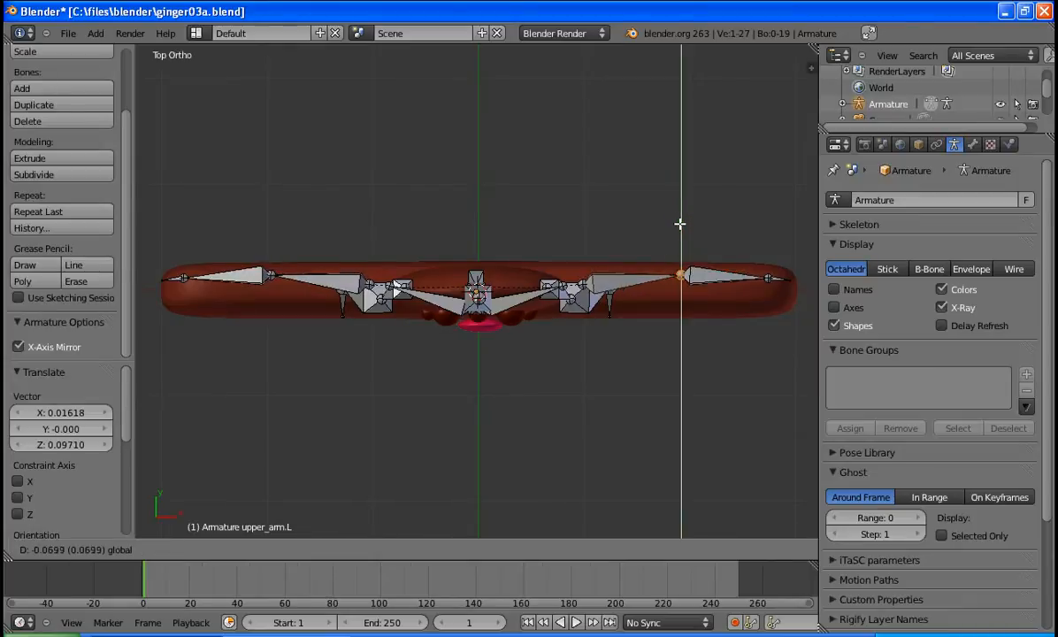
{"action": "left_click", "coordinate": [679, 228]}
Move the wrist joint of forearm.L about -0.047 along Y and rotate the hand.L bone about 6.2° to line up with the arm
{"action": "right_click", "coordinate": [768, 278]}
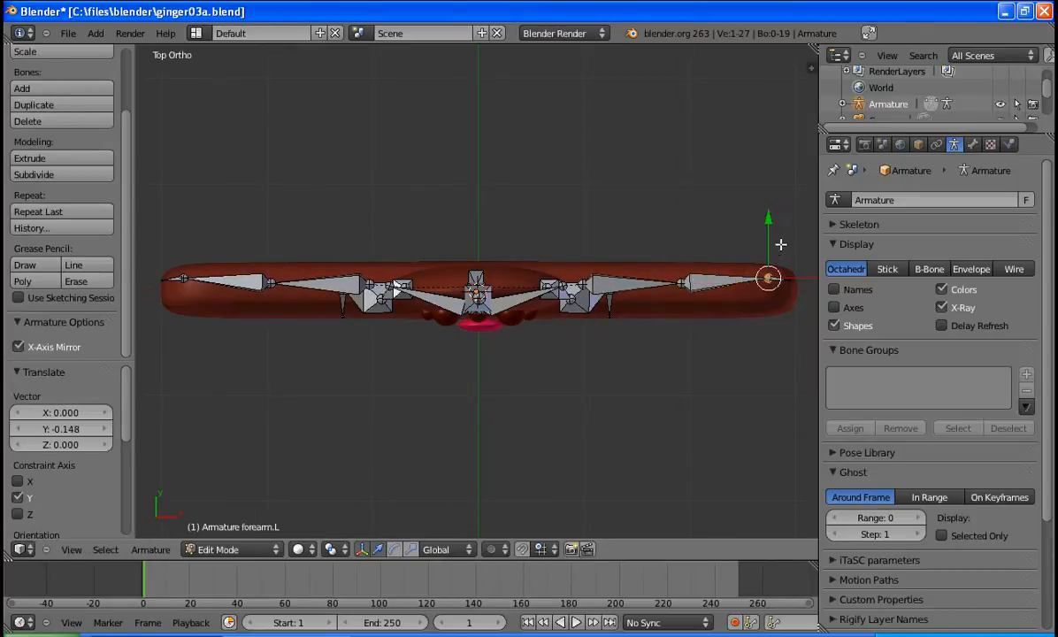
{"action": "key", "text": "g"}
{"action": "key", "text": "y"}
{"action": "left_click", "coordinate": [768, 231]}
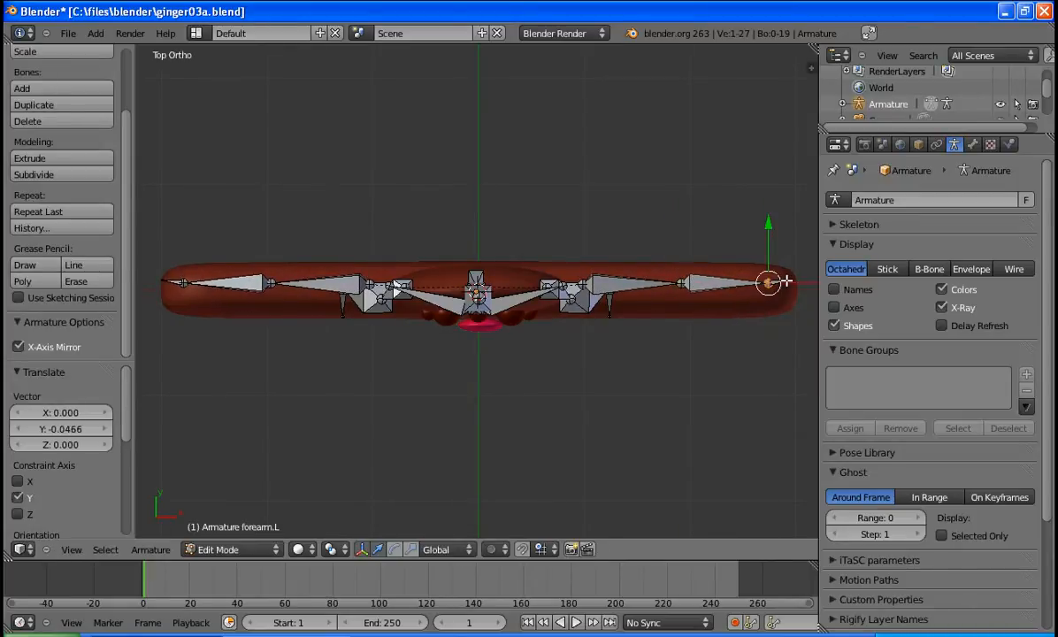
{"action": "right_click", "coordinate": [776, 281]}
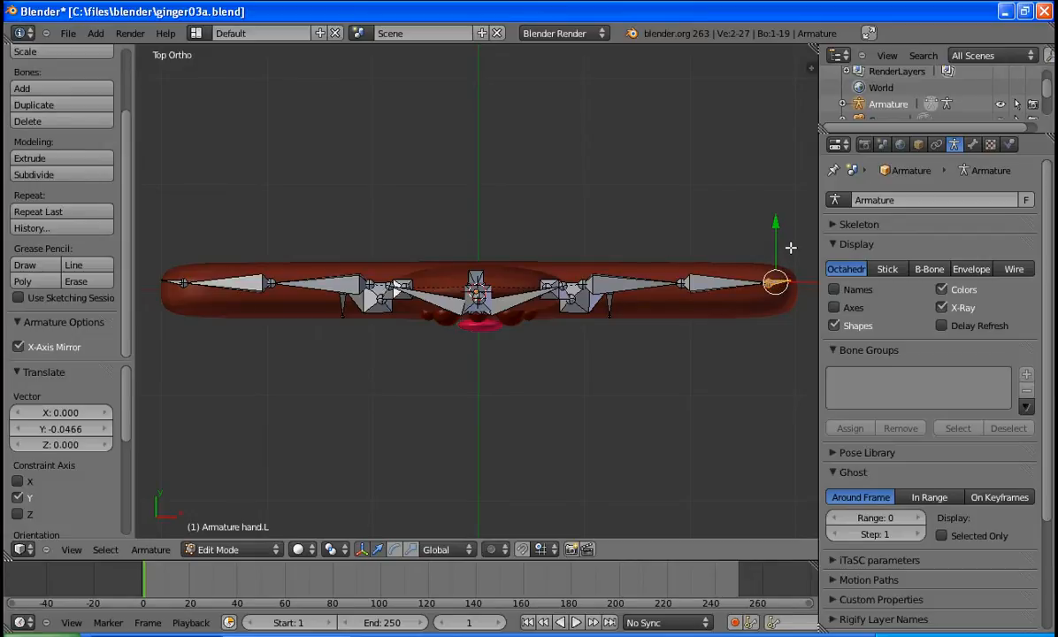
{"action": "key", "text": "r"}
{"action": "left_click", "coordinate": [743, 246]}
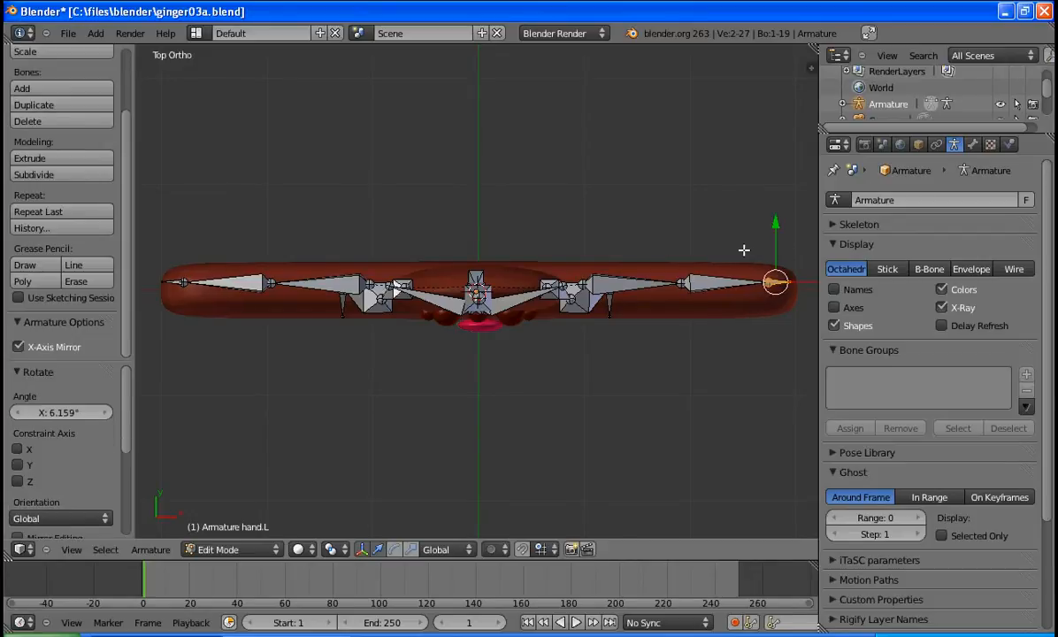
In right side view, move the knee joint of thigh.L about 0.067 along Y, and check the rig from the top and front
{"action": "key", "text": "KP_3"}
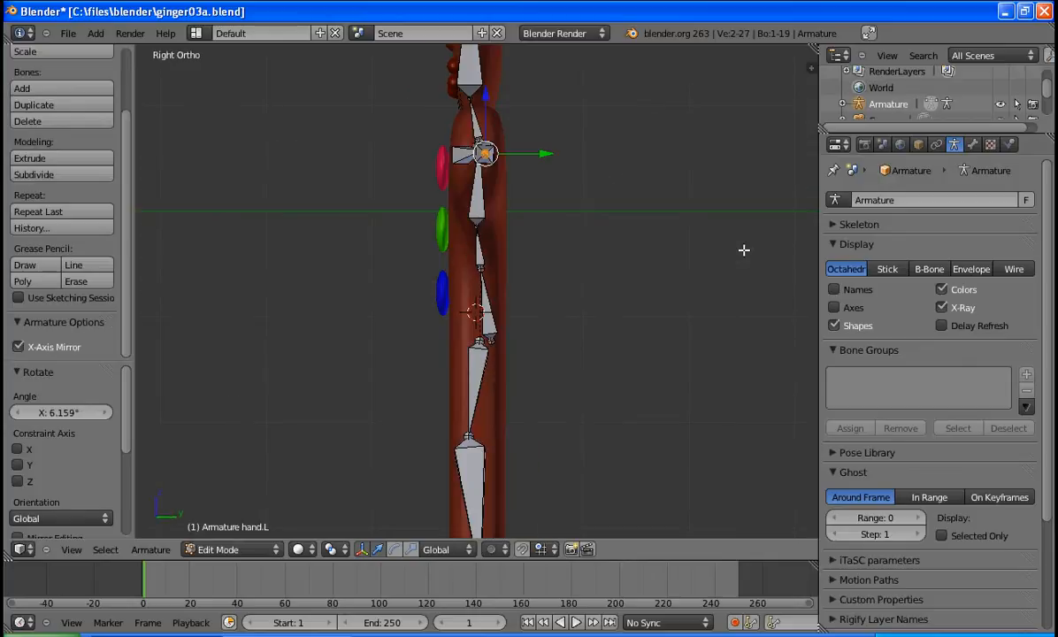
{"action": "right_click", "coordinate": [469, 389]}
{"action": "key", "text": "g"}
{"action": "key", "text": "y"}
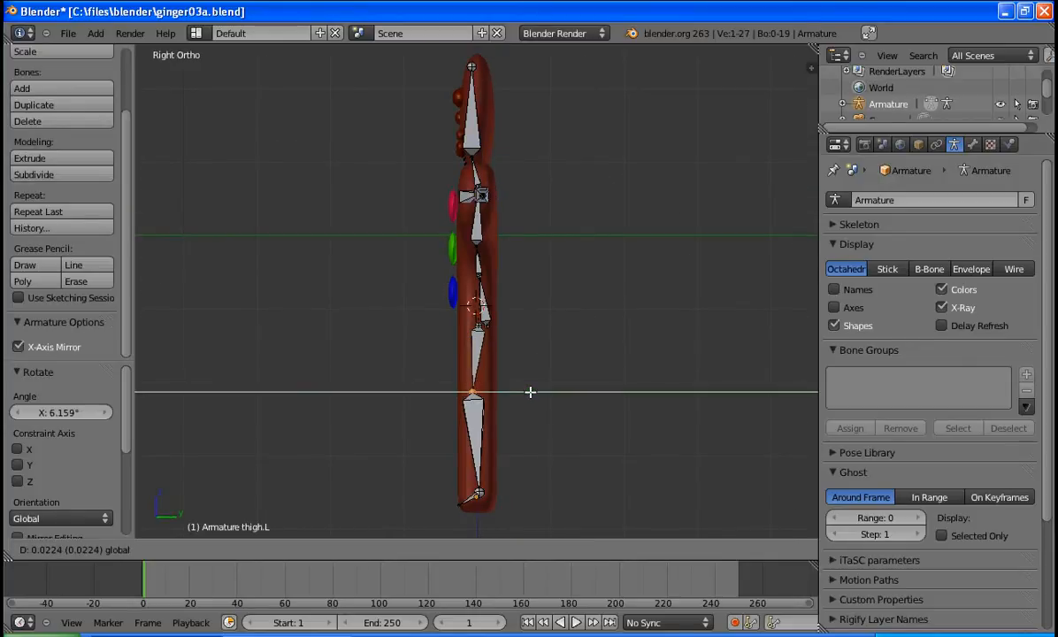
{"action": "left_click", "coordinate": [534, 392]}
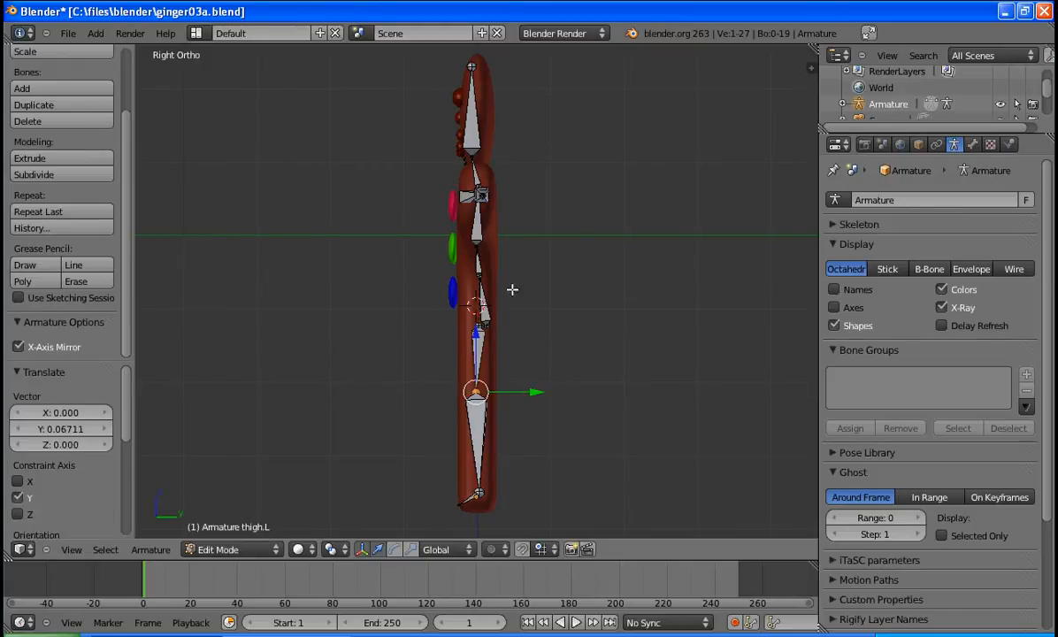
{"action": "key", "text": "KP_7"}
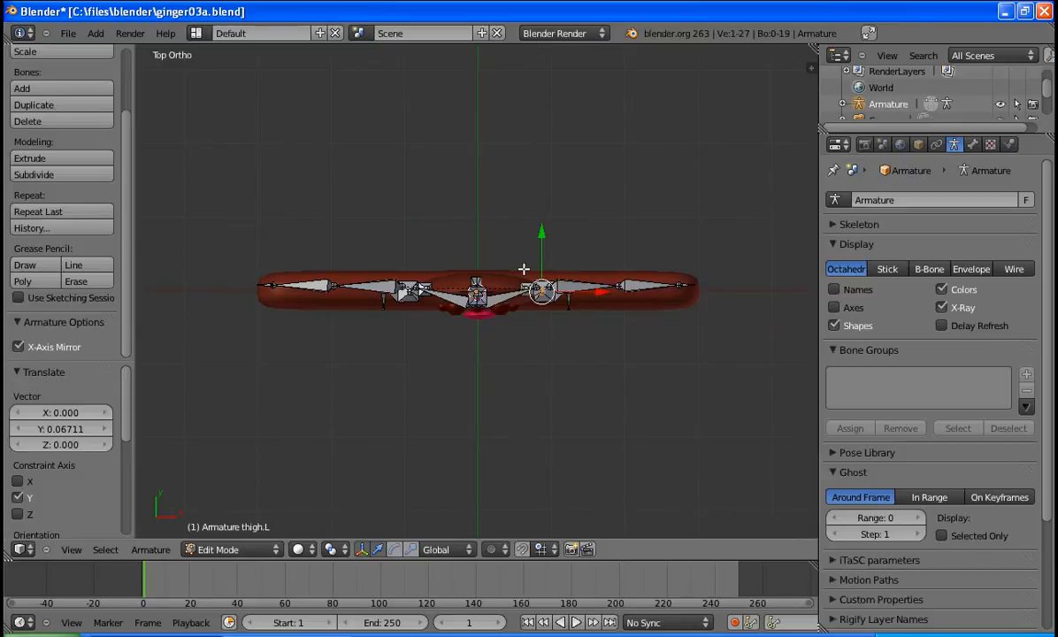
{"action": "key", "text": "KP_1"}
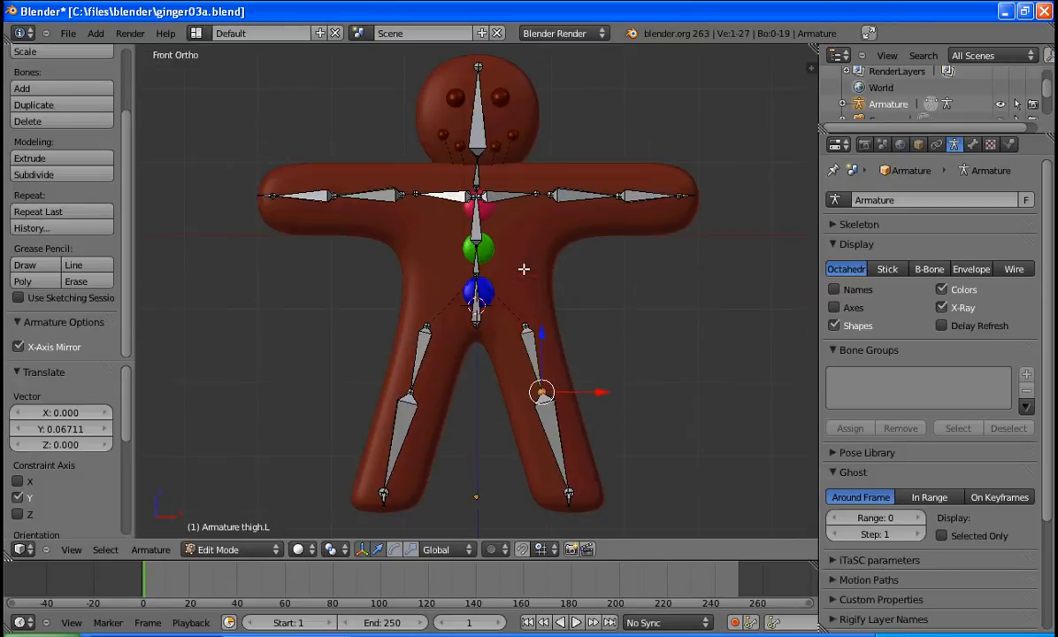
Return to Object Mode and parent the gingerbread body mesh to the armature with automatic weights
{"action": "key", "text": "Tab"}
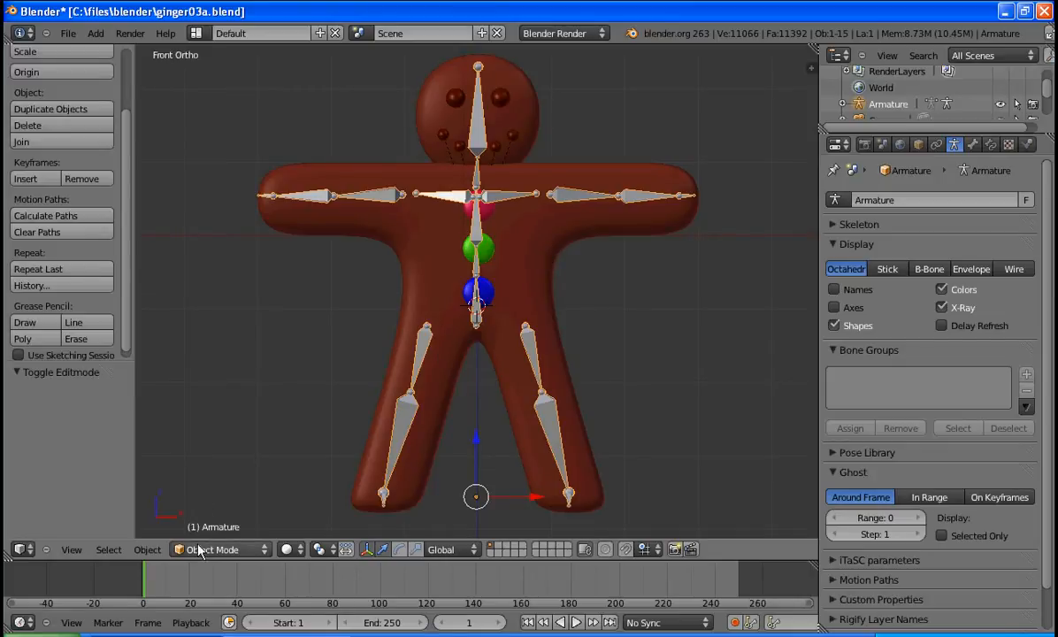
{"action": "right_click", "coordinate": [533, 261]}
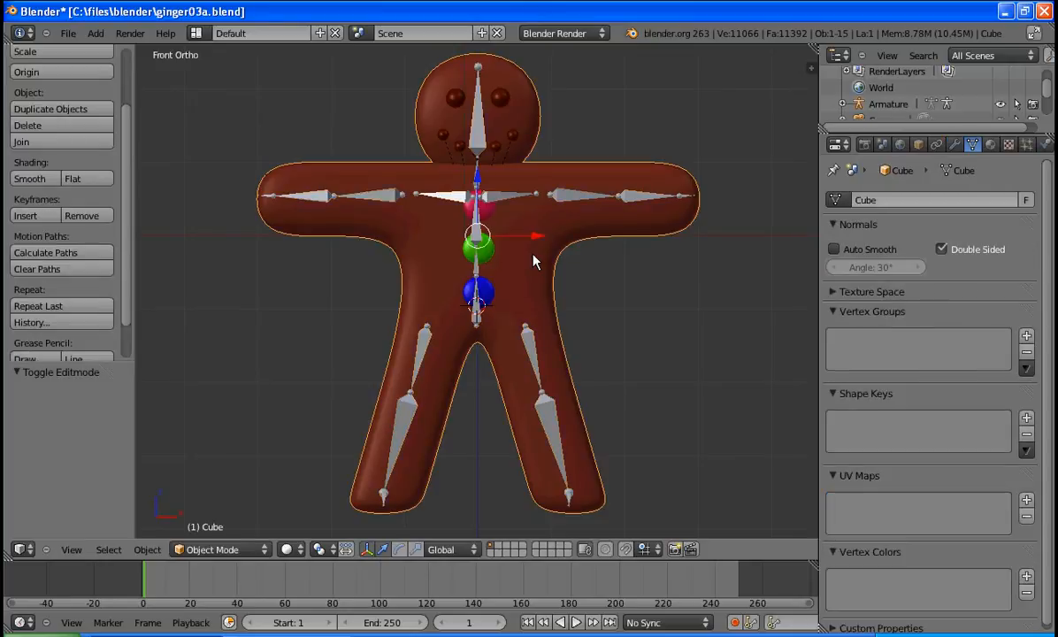
{"action": "right_click", "coordinate": [492, 200], "text": "shift"}
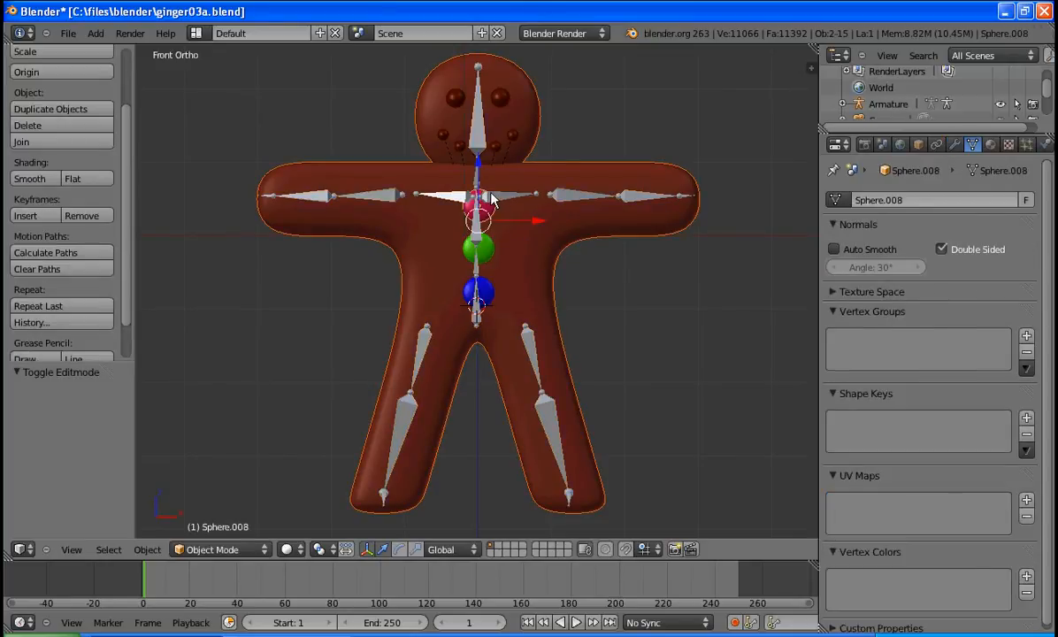
{"action": "right_click", "coordinate": [494, 200]}
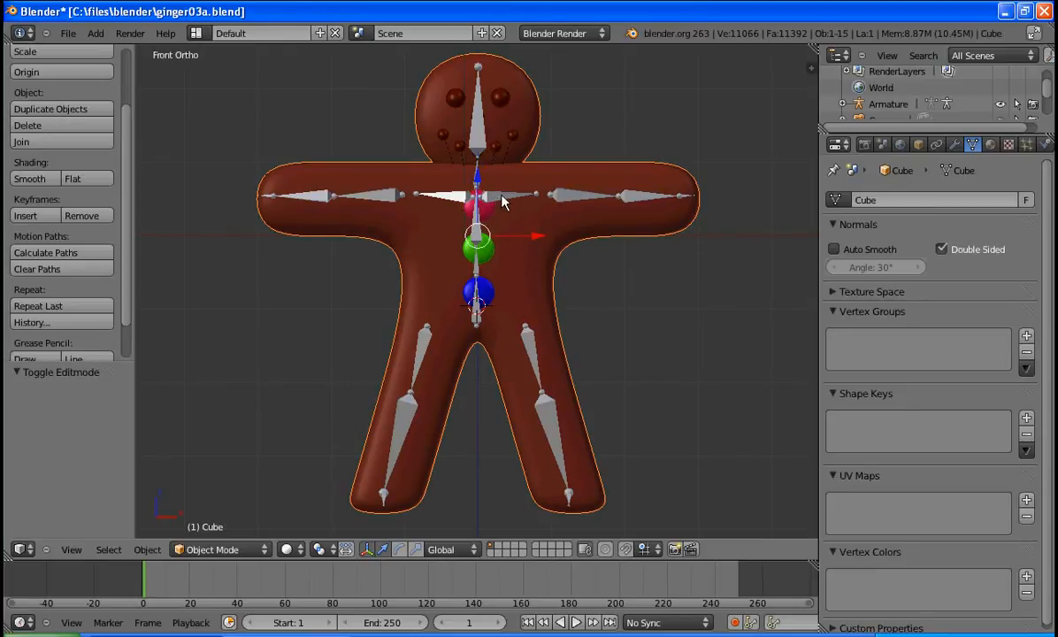
{"action": "right_click", "coordinate": [502, 202], "text": "shift"}
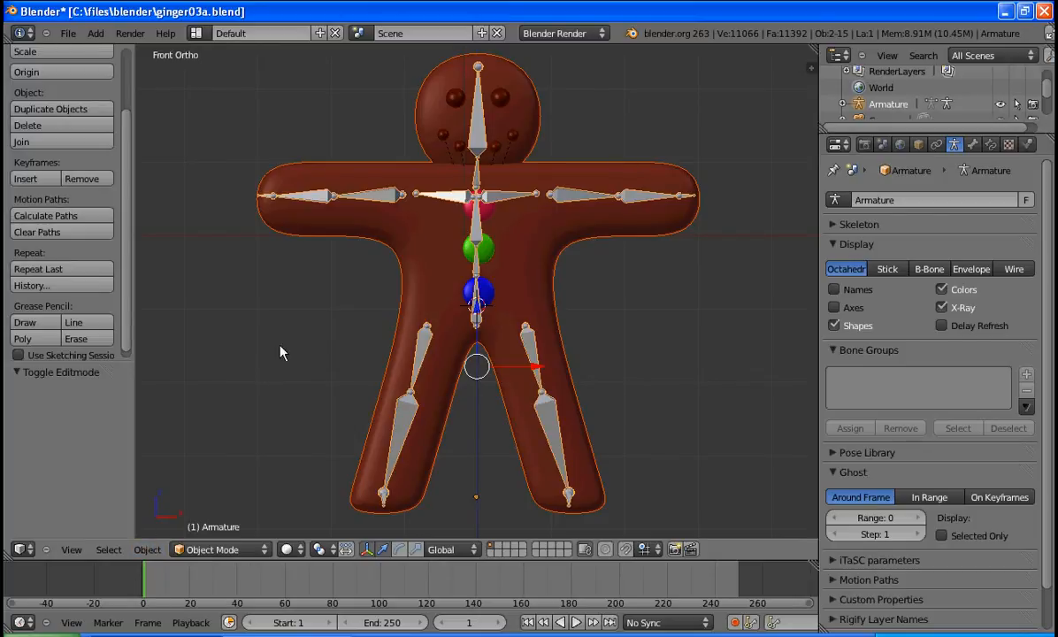
{"action": "key", "text": "ctrl+p"}
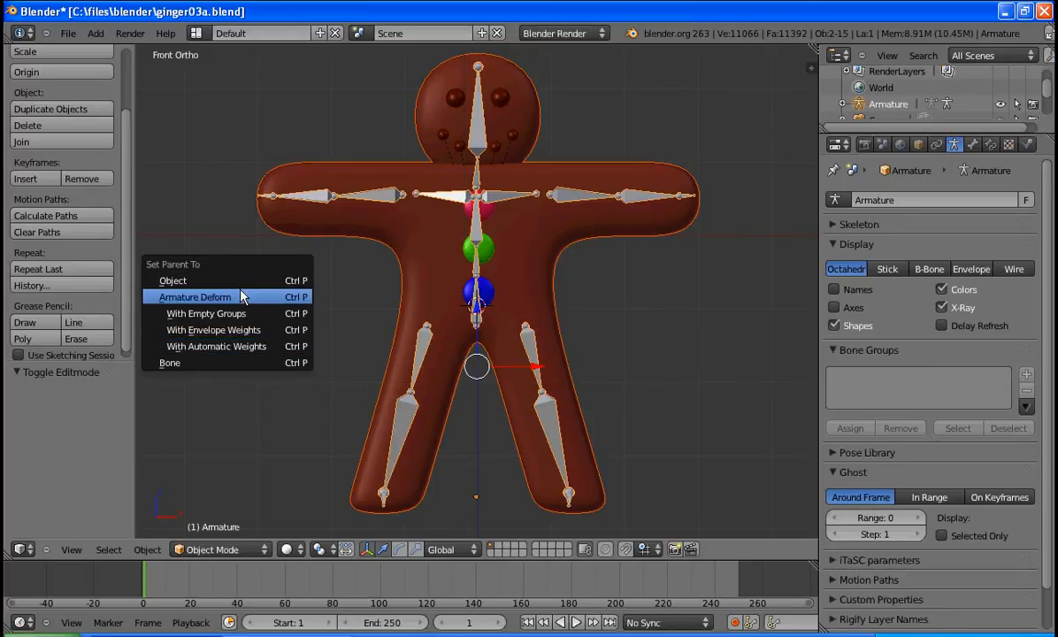
{"action": "left_click", "coordinate": [225, 346]}
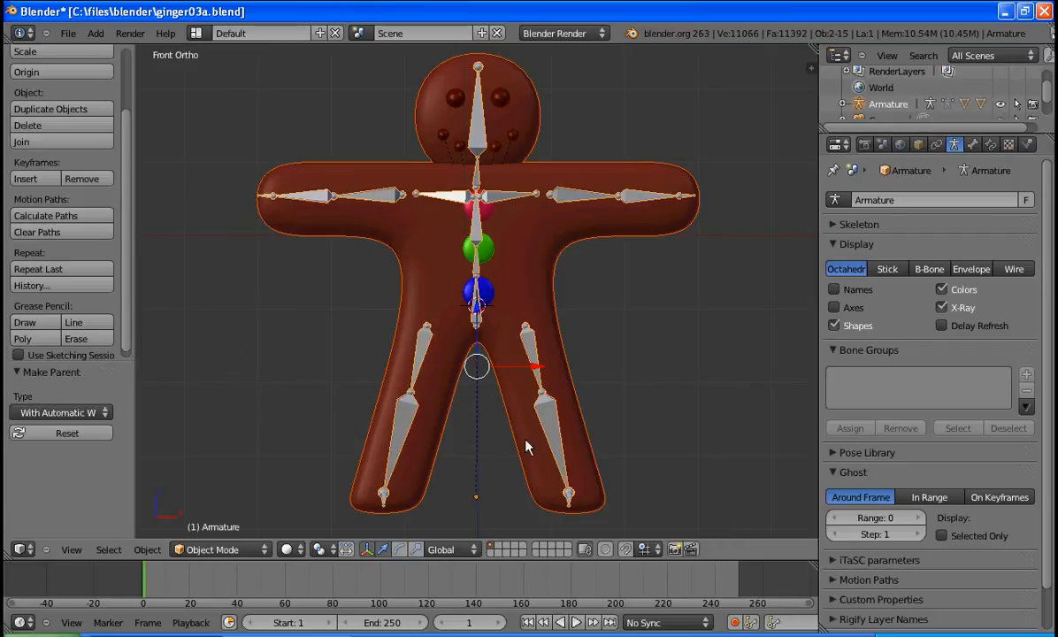
Select only the armature and switch it to Pose Mode
{"action": "right_click", "coordinate": [551, 418]}
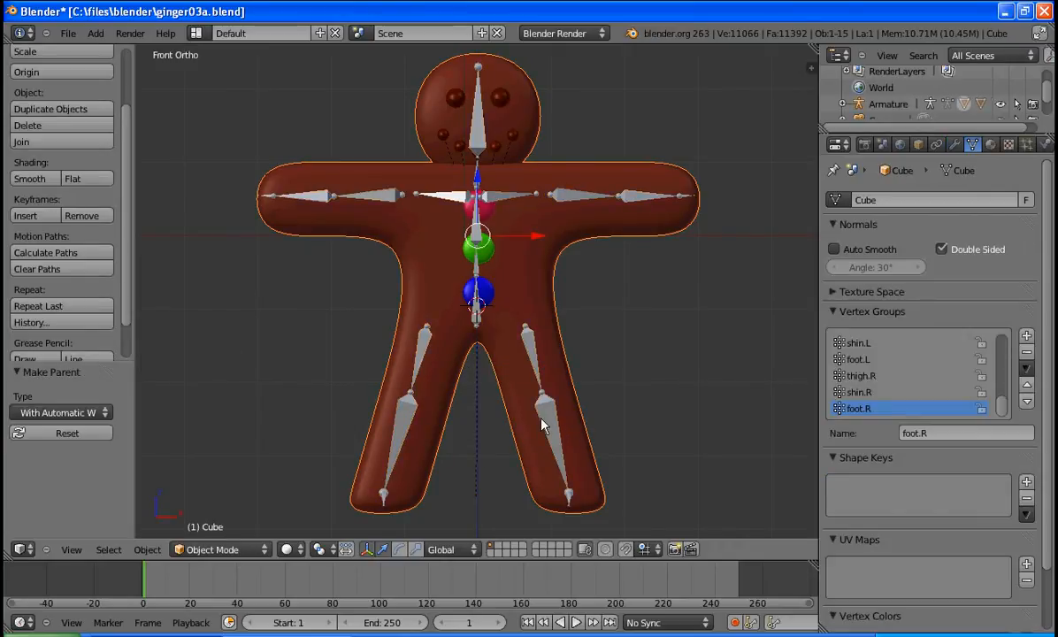
{"action": "right_click", "coordinate": [547, 417]}
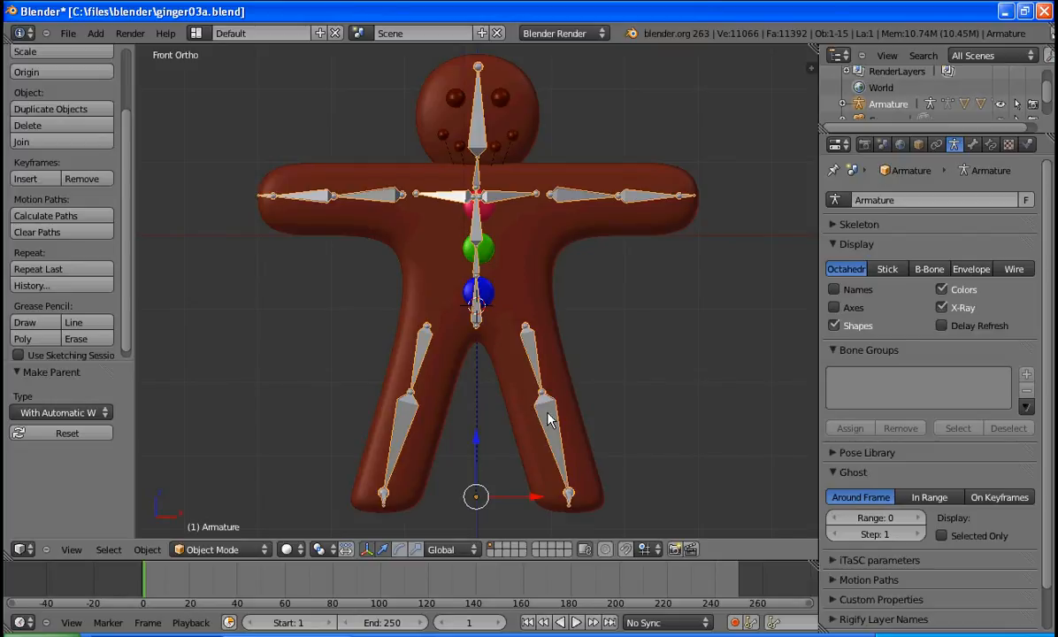
{"action": "key", "text": "ctrl+Tab"}
Test the body's deformation with trial rotations of the shin.L and forearm.L bones, cancelling each one
{"action": "right_click", "coordinate": [548, 420]}
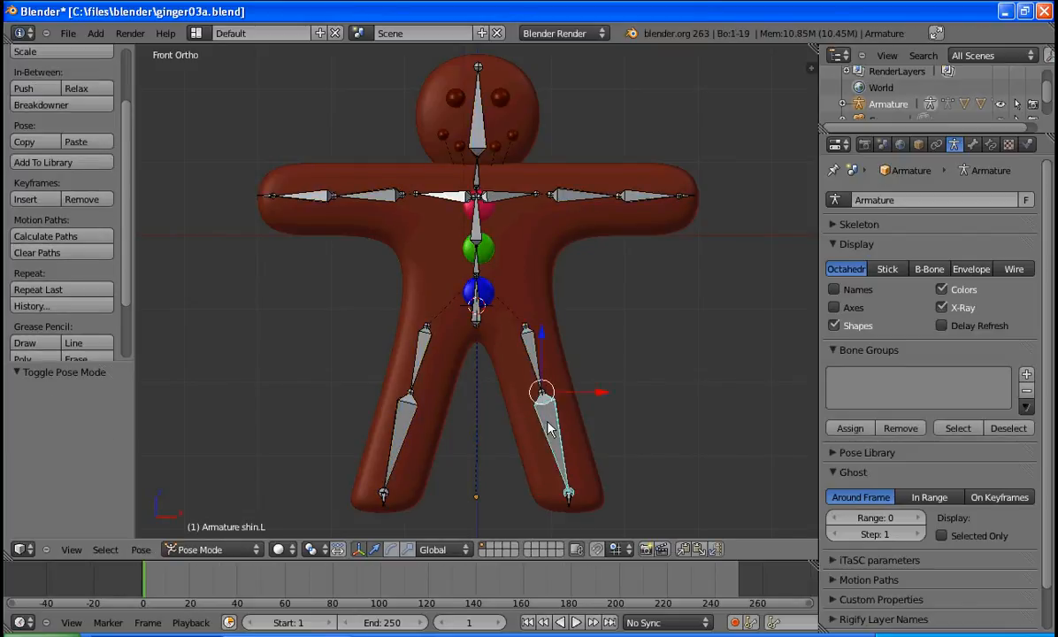
{"action": "key", "text": "r"}
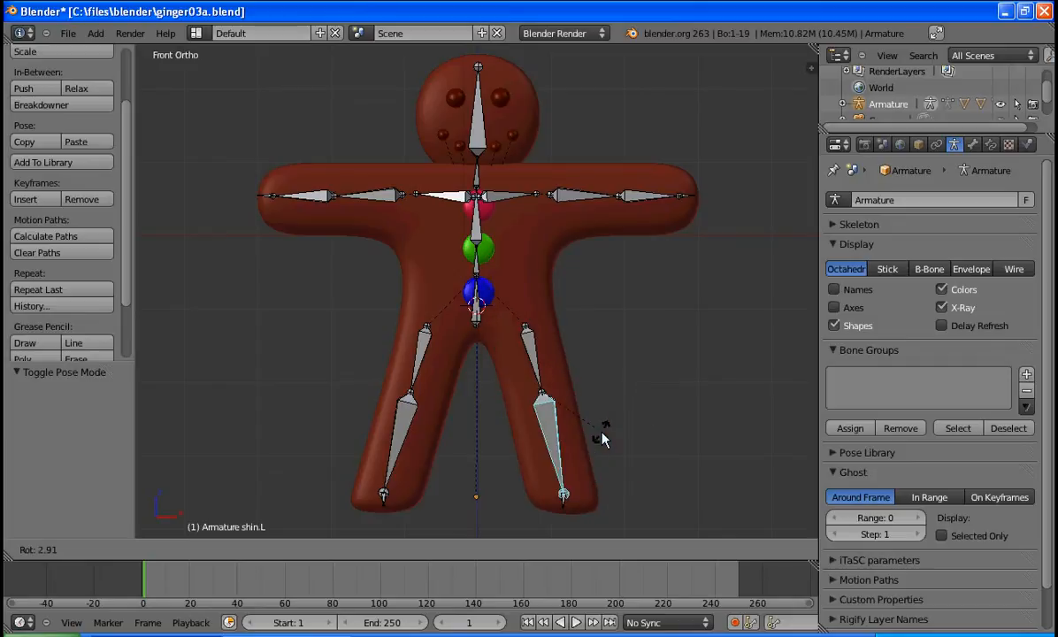
{"action": "key", "text": "Escape"}
{"action": "right_click", "coordinate": [646, 202]}
{"action": "key", "text": "r"}
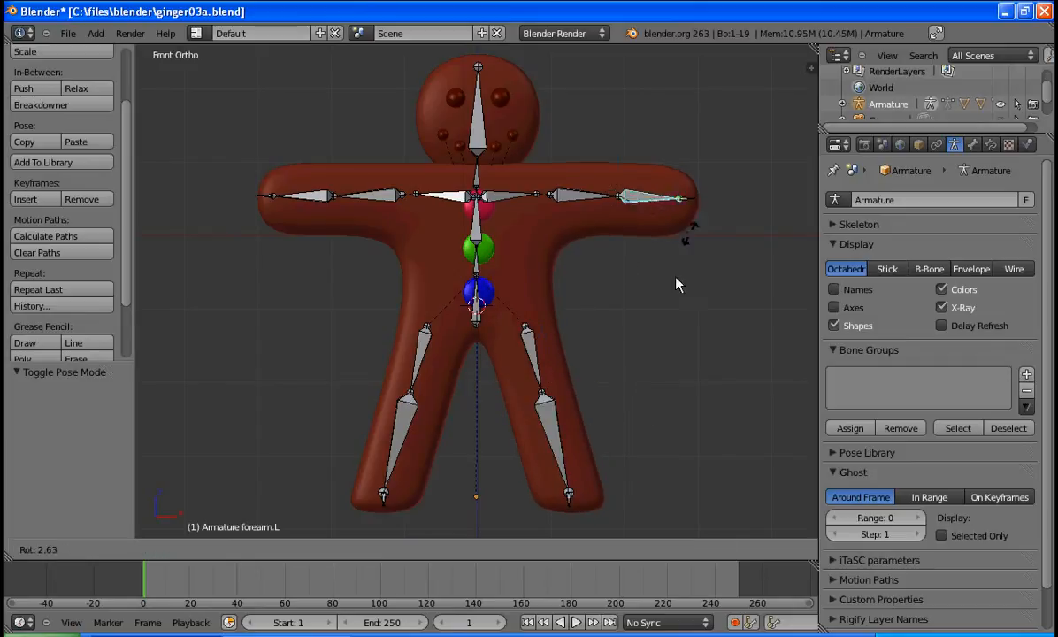
{"action": "key", "text": "Escape"}
Rotate the upper_arm.L bone about 29.8° to pose the arm downwards
{"action": "right_click", "coordinate": [570, 200]}
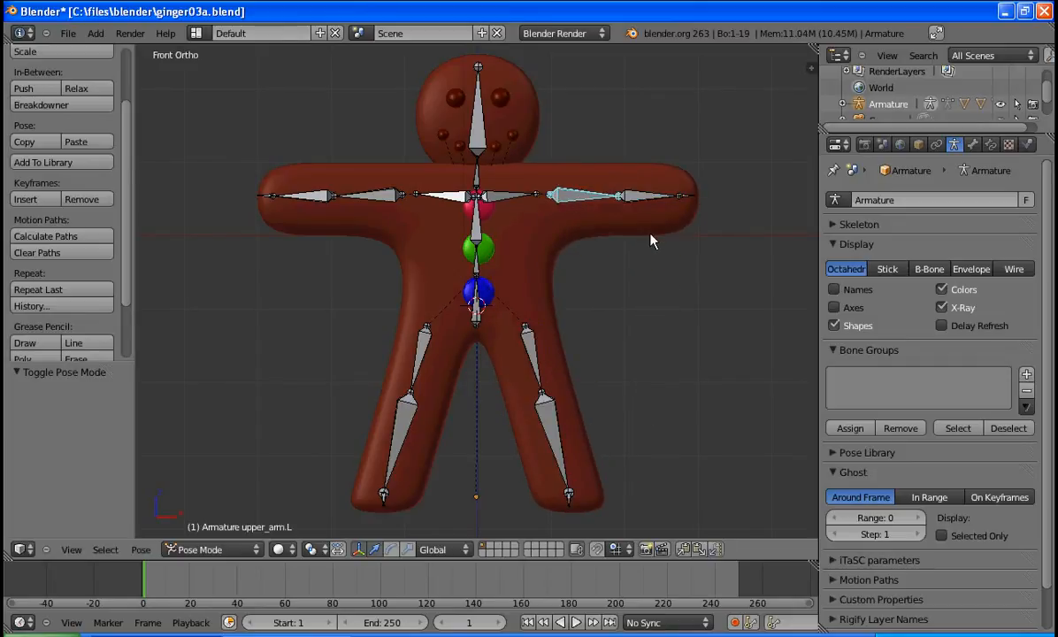
{"action": "key", "text": "r"}
{"action": "left_click", "coordinate": [637, 307]}
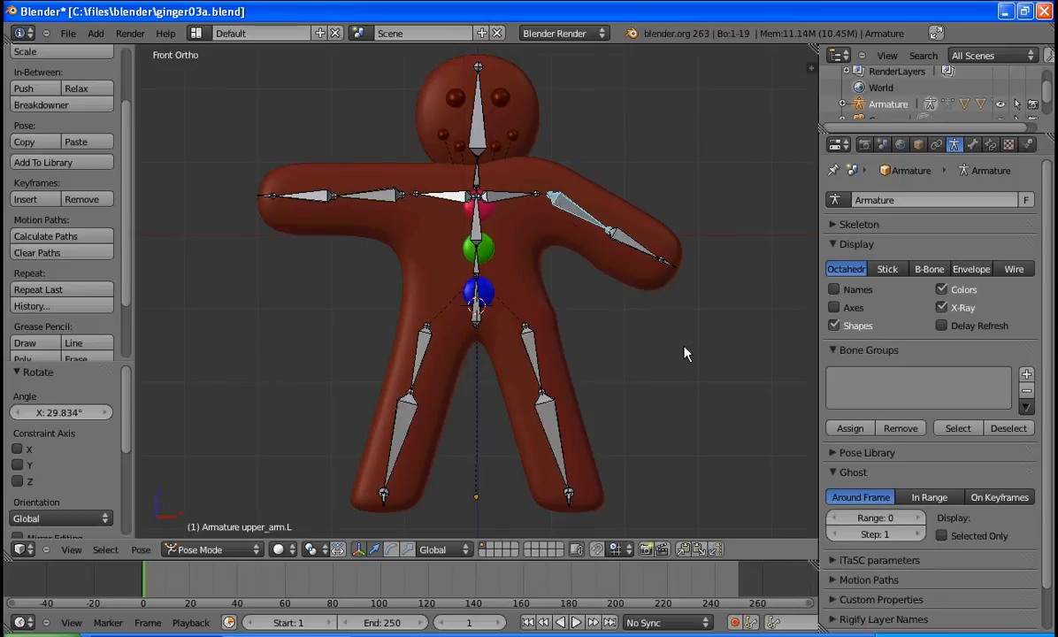